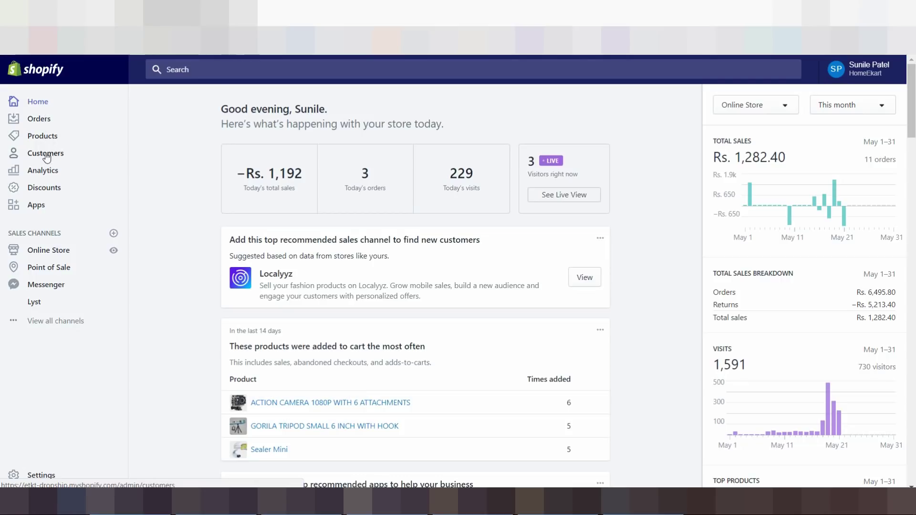
Step: Go from the Home dashboard to the Customers list
{"action": "left_click", "coordinate": [46, 157]}
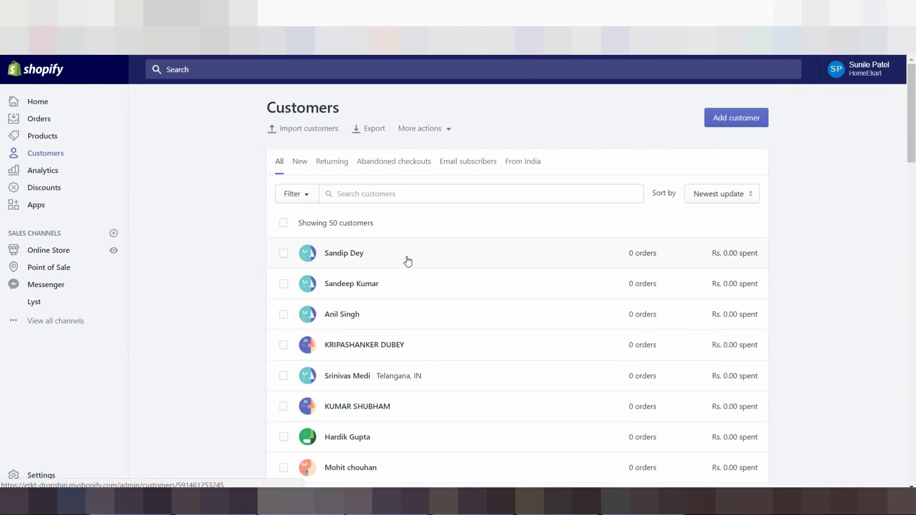
Step: Search customers for 'support' and page its recent orders from #1006 back to #1004
{"action": "scroll", "coordinate": [408, 261], "scroll_direction": "down", "scroll_amount": 3}
{"action": "scroll", "coordinate": [408, 261], "scroll_direction": "up", "scroll_amount": 3}
{"action": "left_click", "coordinate": [379, 189]}
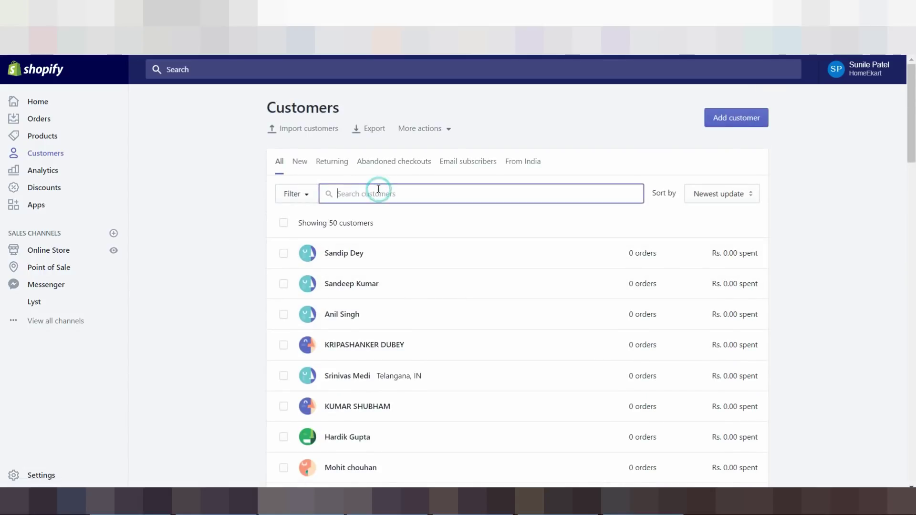
{"action": "type", "text": "support"}
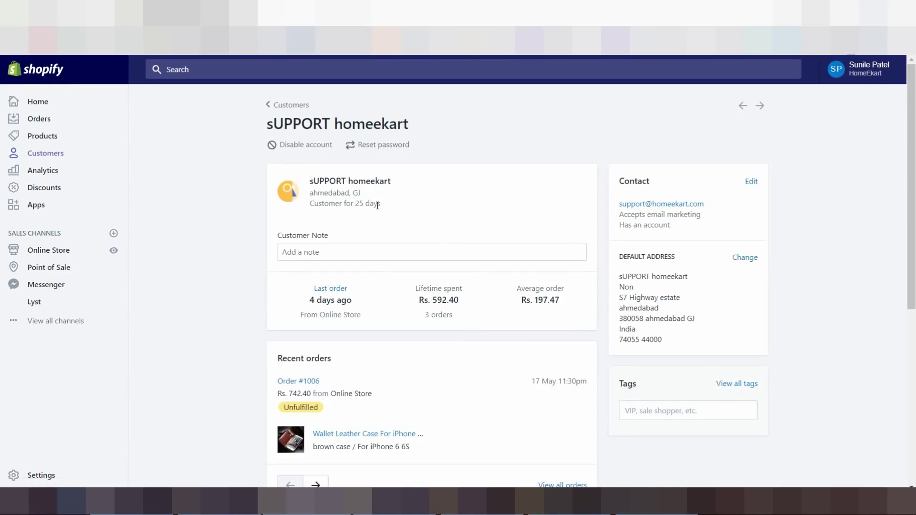
{"action": "scroll", "coordinate": [377, 210], "scroll_direction": "down", "scroll_amount": 4}
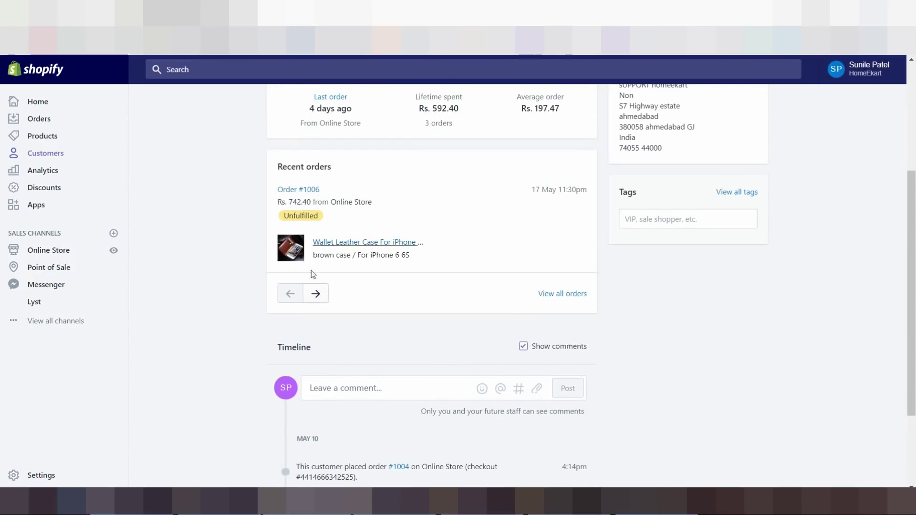
{"action": "left_click", "coordinate": [315, 293]}
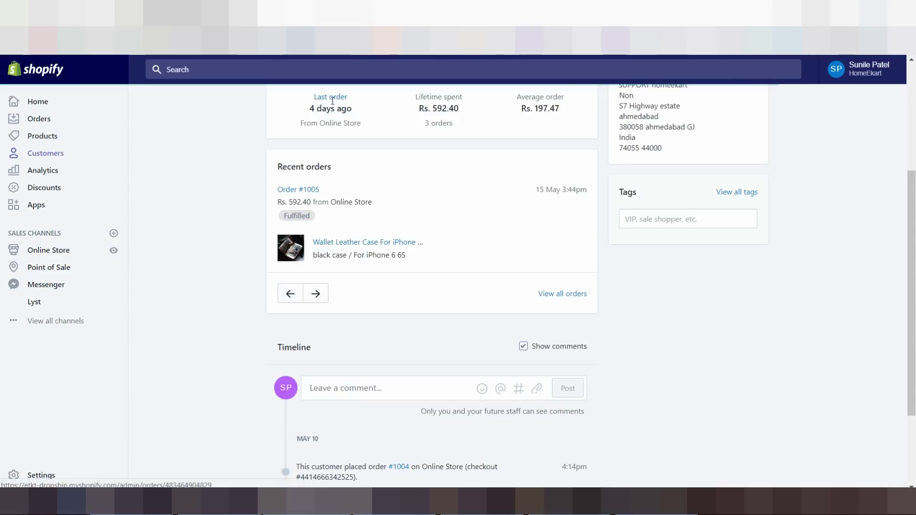
{"action": "left_click", "coordinate": [316, 293]}
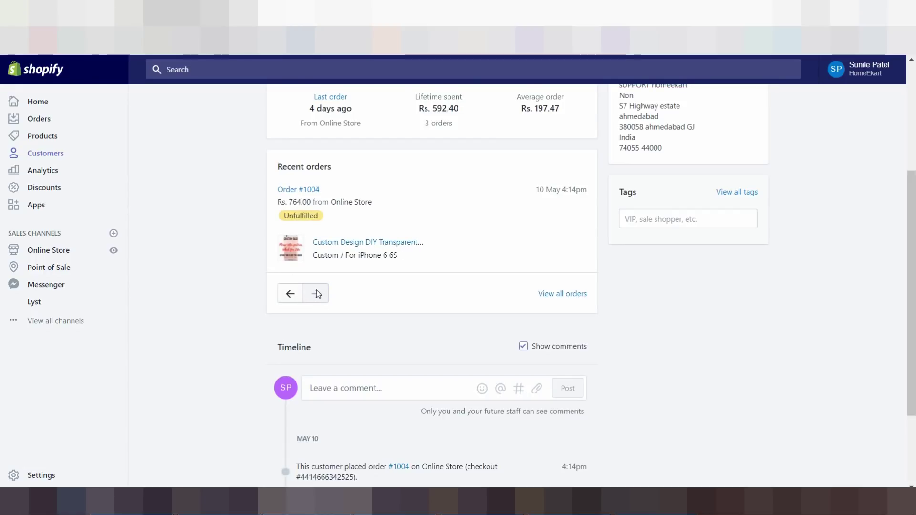
{"action": "scroll", "coordinate": [488, 232], "scroll_direction": "up", "scroll_amount": 4}
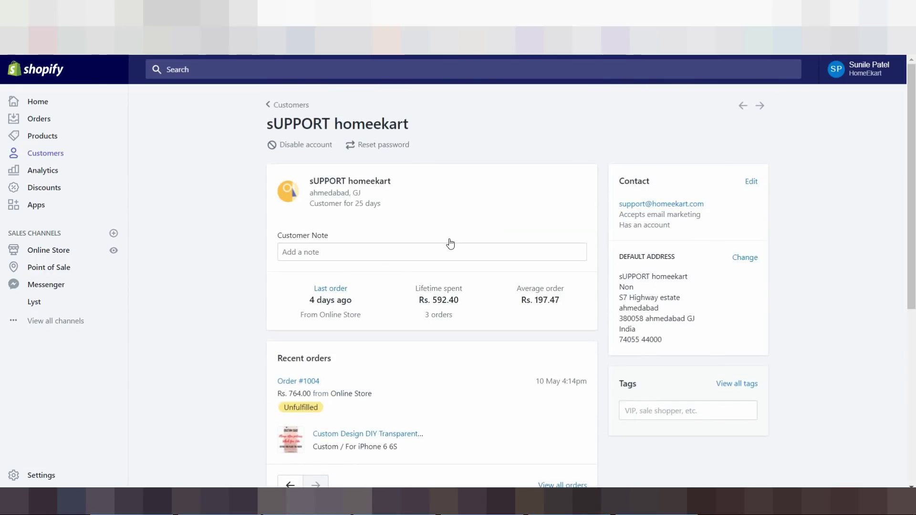
Step: Open the support customer's contact details for editing, then cancel without saving
{"action": "left_click", "coordinate": [748, 186]}
{"action": "left_click", "coordinate": [357, 252]}
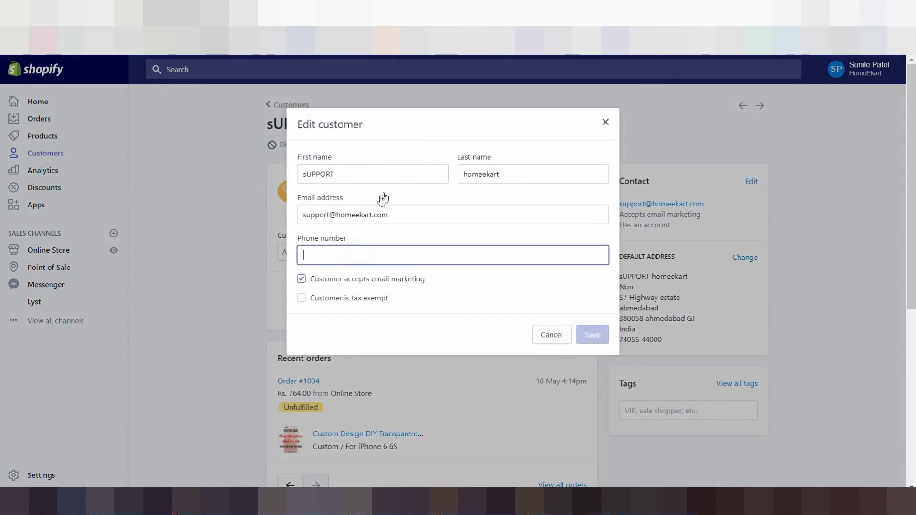
{"action": "left_click", "coordinate": [364, 256]}
{"action": "left_click", "coordinate": [411, 225]}
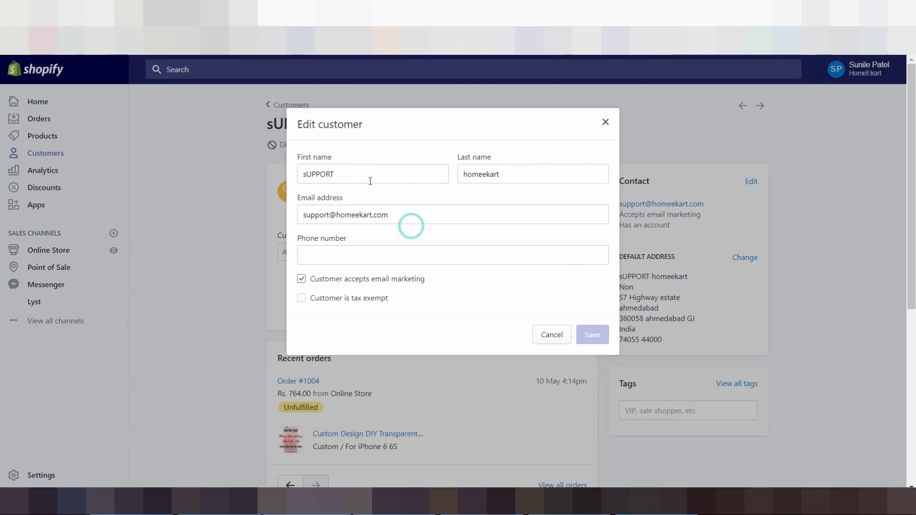
{"action": "left_click", "coordinate": [563, 337]}
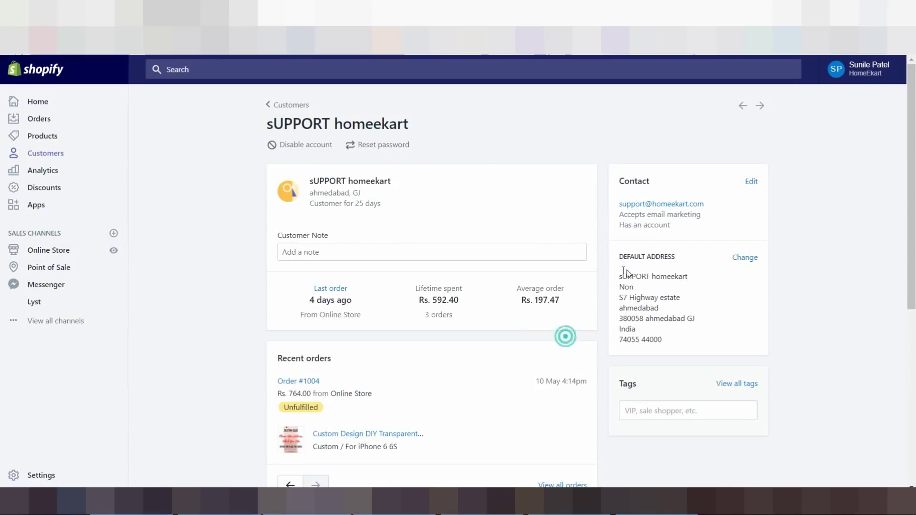
Step: View the customer's saved addresses unchanged and return to the customer list
{"action": "left_click", "coordinate": [755, 260]}
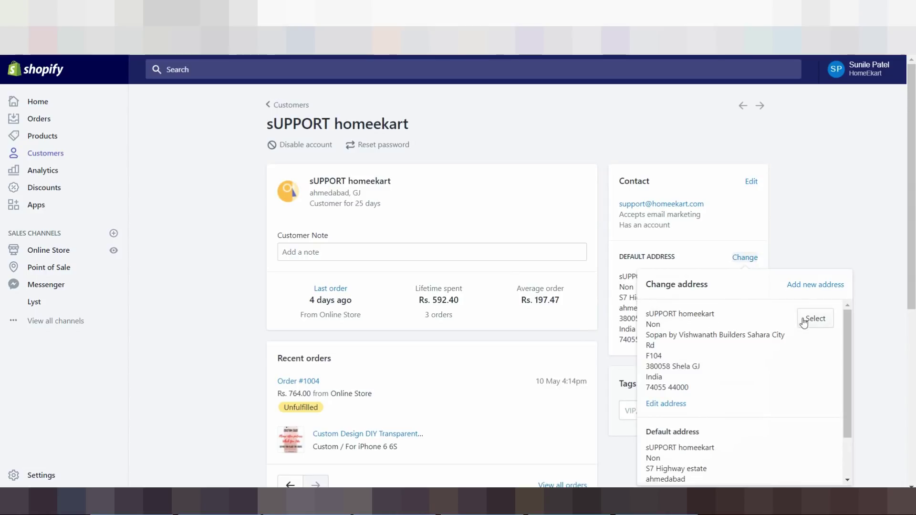
{"action": "left_click", "coordinate": [639, 334]}
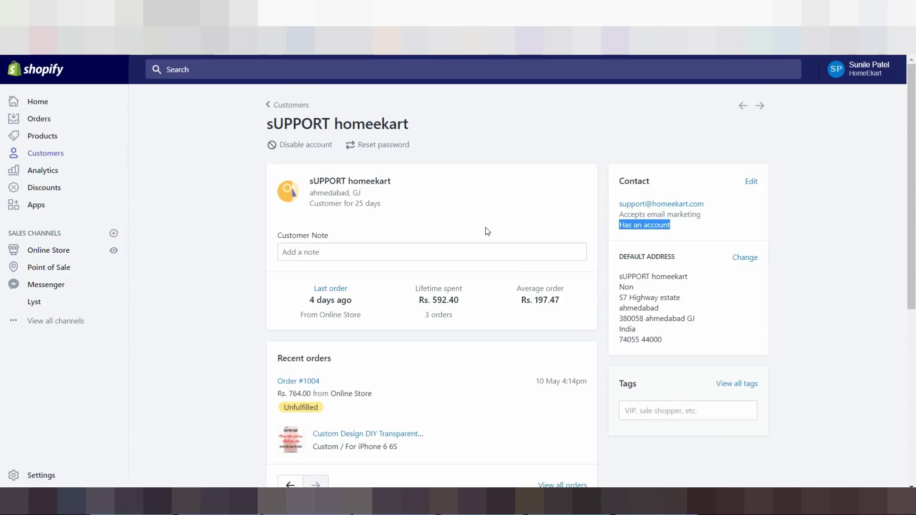
{"action": "scroll", "coordinate": [488, 232], "scroll_direction": "down", "scroll_amount": 6}
{"action": "scroll", "coordinate": [487, 234], "scroll_direction": "up", "scroll_amount": 6}
{"action": "left_click", "coordinate": [278, 106]}
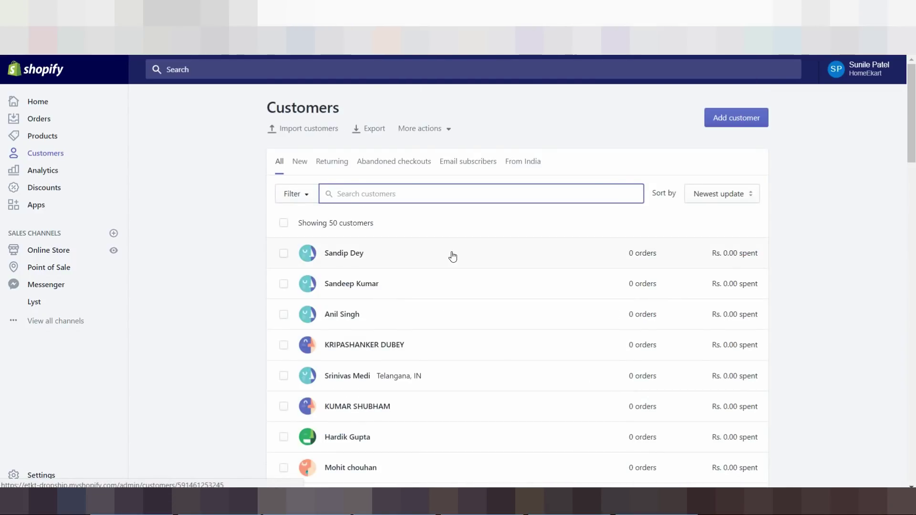
Step: Review the Analytics Overview: Rs. 1,282.40 sales, 1,592 visits, 11 orders month to date
{"action": "left_click", "coordinate": [43, 171]}
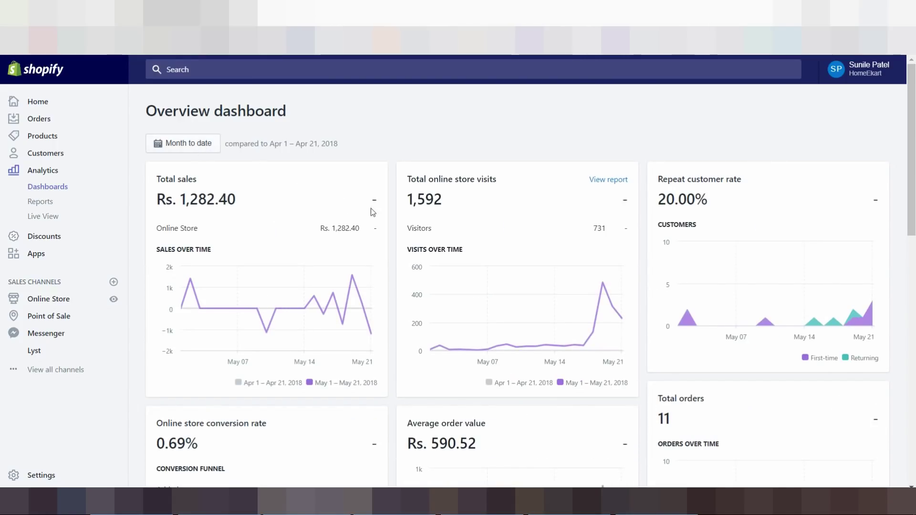
{"action": "scroll", "coordinate": [394, 208], "scroll_direction": "down", "scroll_amount": 3}
{"action": "scroll", "coordinate": [381, 217], "scroll_direction": "up", "scroll_amount": 1}
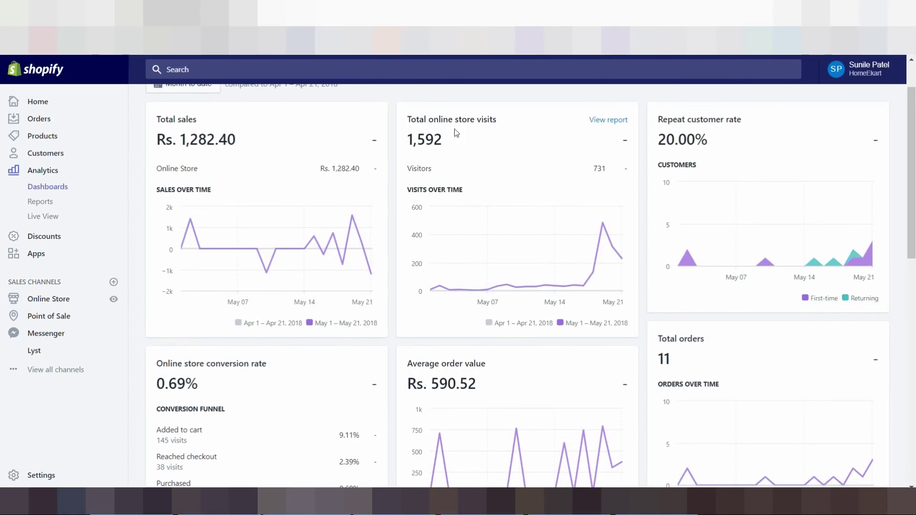
{"action": "scroll", "coordinate": [647, 285], "scroll_direction": "down", "scroll_amount": 3}
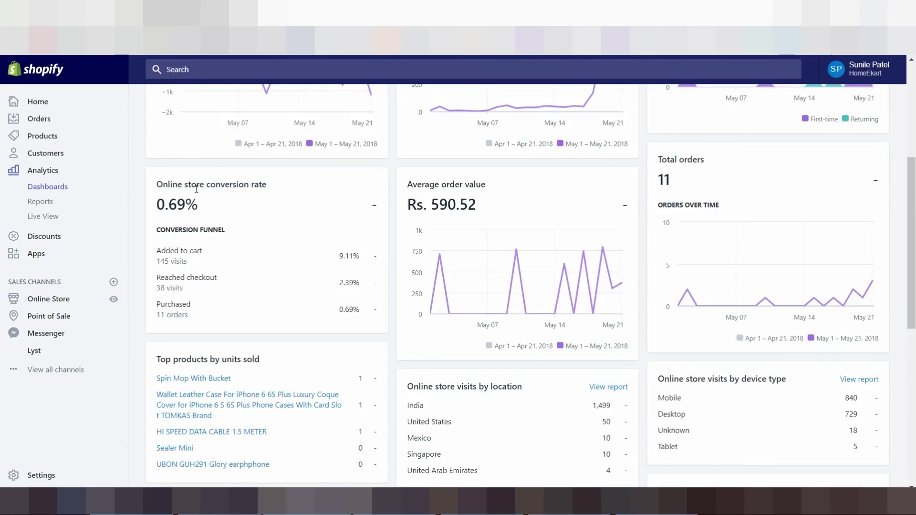
{"action": "scroll", "coordinate": [273, 192], "scroll_direction": "down", "scroll_amount": 4}
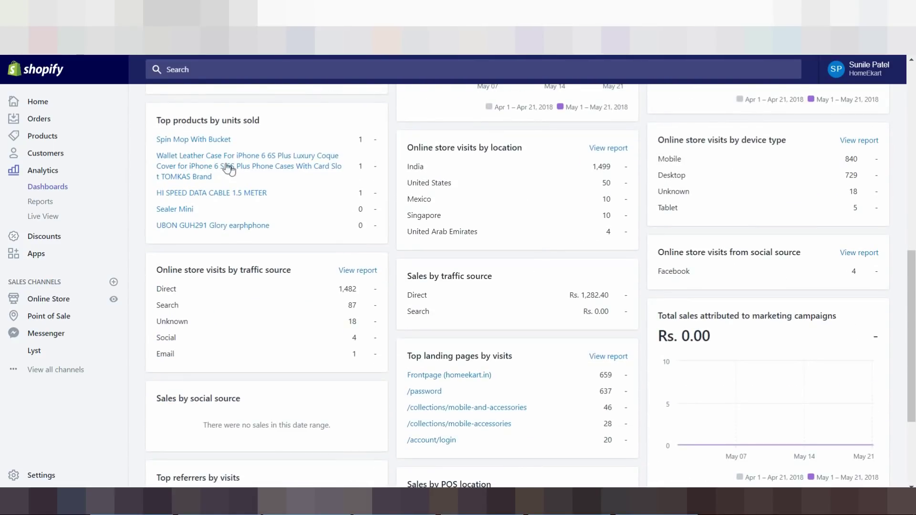
{"action": "scroll", "coordinate": [638, 294], "scroll_direction": "down", "scroll_amount": 3}
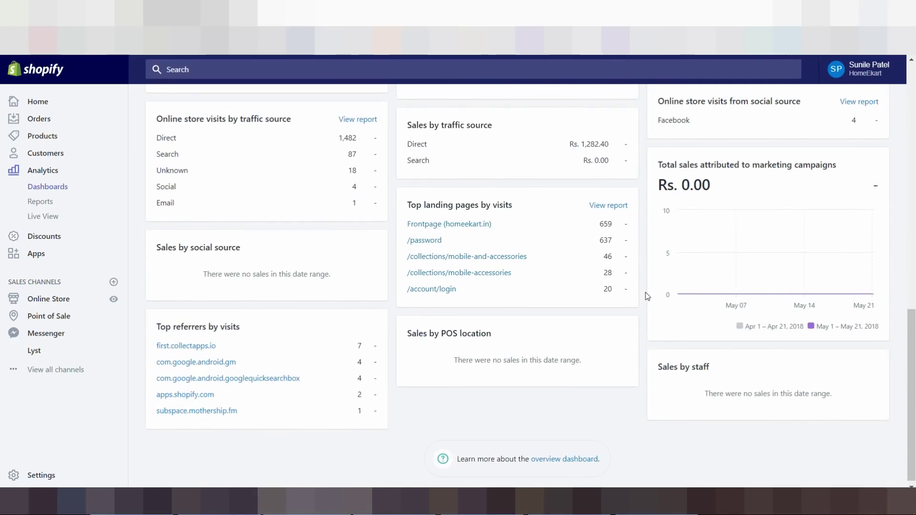
{"action": "scroll", "coordinate": [646, 295], "scroll_direction": "up", "scroll_amount": 10}
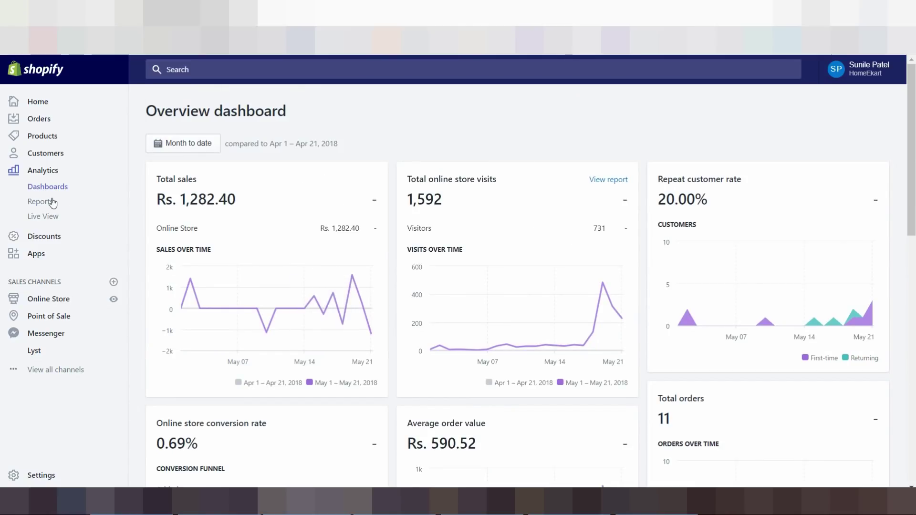
{"action": "scroll", "coordinate": [394, 213], "scroll_direction": "down", "scroll_amount": 12}
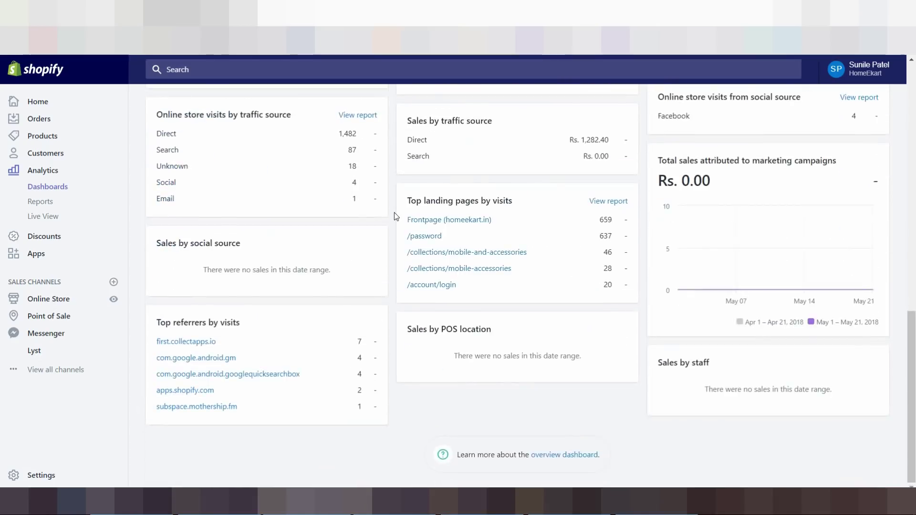
{"action": "scroll", "coordinate": [394, 213], "scroll_direction": "up", "scroll_amount": 7}
Step: Scroll through the Analytics Reports page, then switch to Live View
{"action": "left_click", "coordinate": [41, 201]}
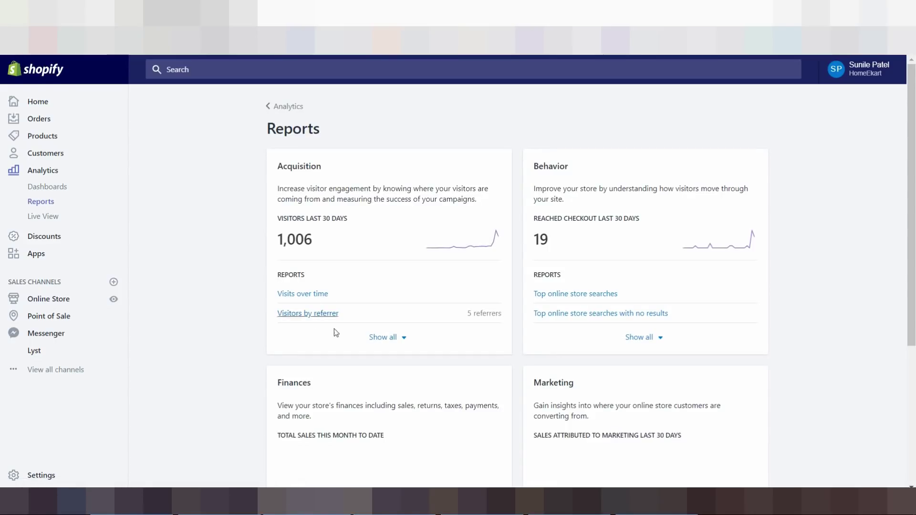
{"action": "scroll", "coordinate": [559, 281], "scroll_direction": "down", "scroll_amount": 5}
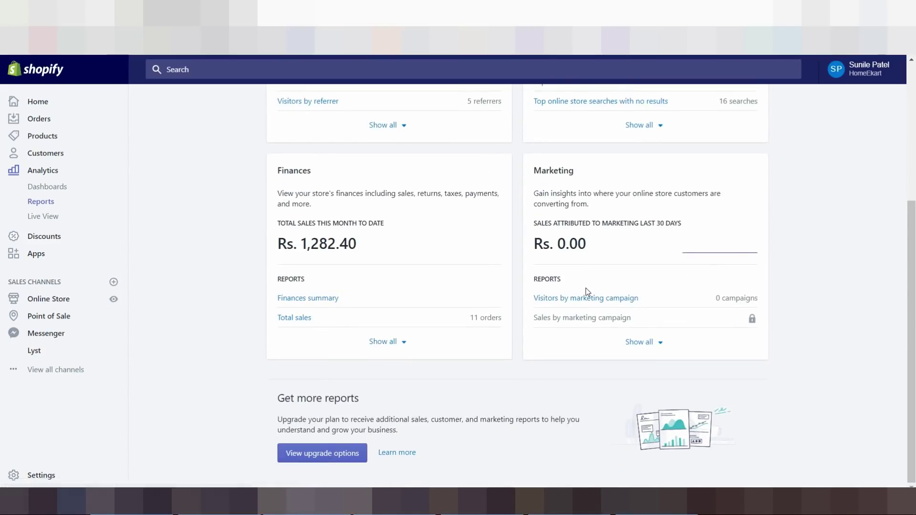
{"action": "scroll", "coordinate": [587, 292], "scroll_direction": "up", "scroll_amount": 5}
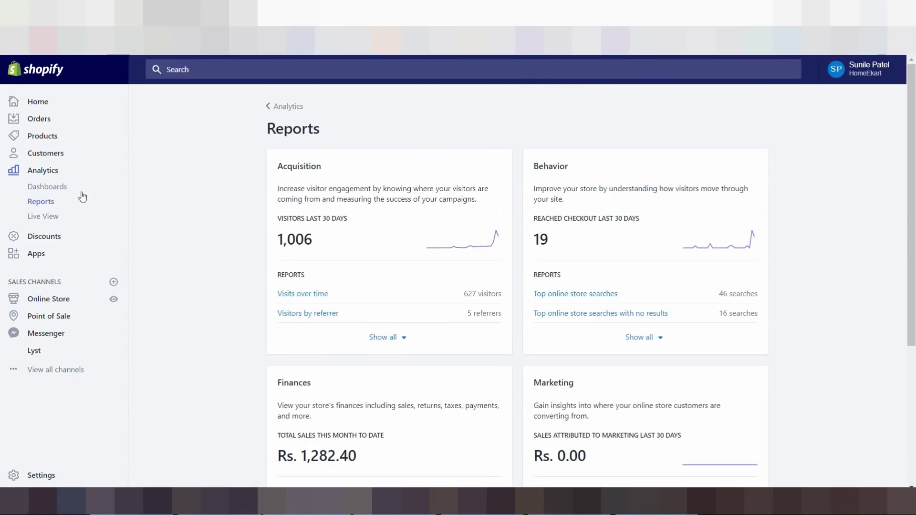
{"action": "left_click", "coordinate": [45, 215]}
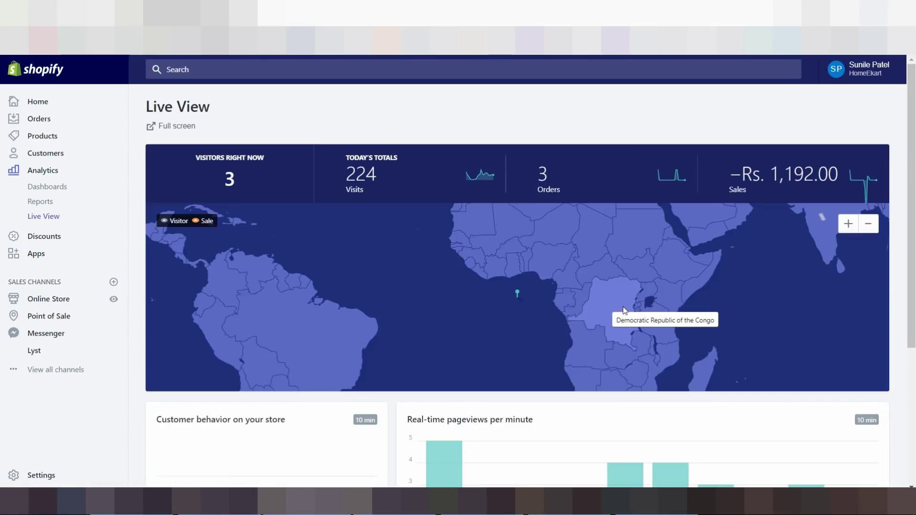
Step: Pan and zoom the live visitor map around India, then go to Discounts
{"action": "left_click_drag", "start_coordinate": [648, 253], "coordinate": [466, 304]}
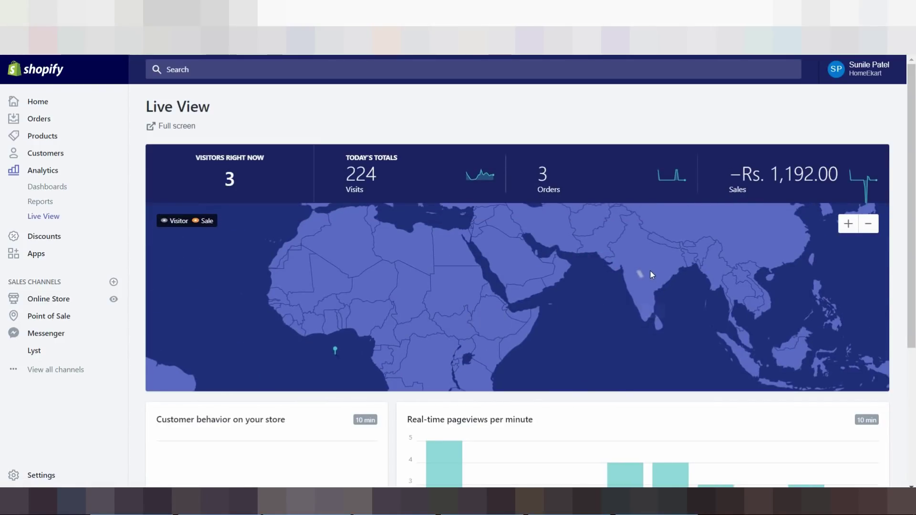
{"action": "scroll", "coordinate": [652, 275], "scroll_direction": "up", "scroll_amount": 5}
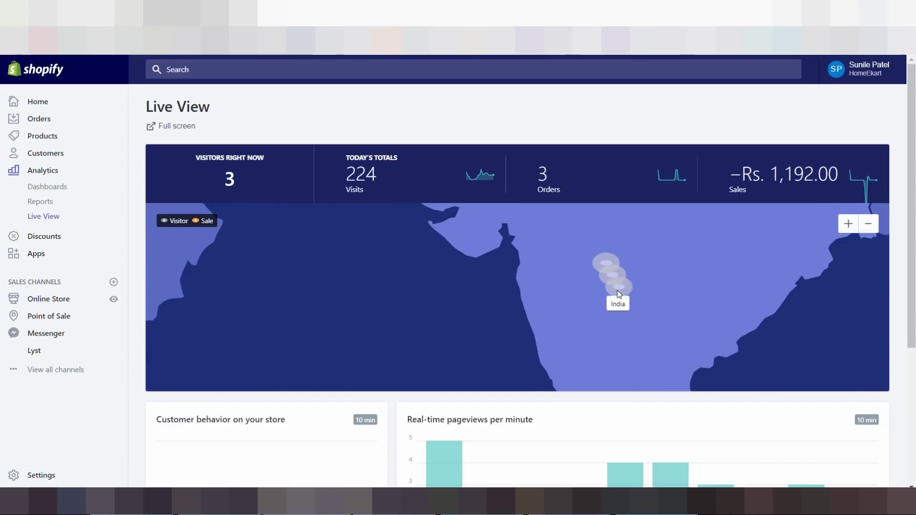
{"action": "scroll", "coordinate": [493, 284], "scroll_direction": "down", "scroll_amount": 2}
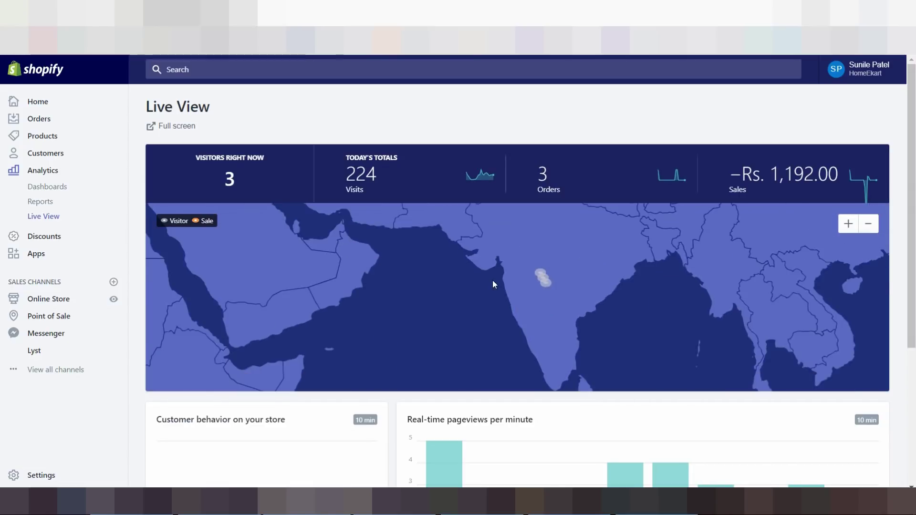
{"action": "scroll", "coordinate": [493, 281], "scroll_direction": "down", "scroll_amount": 1}
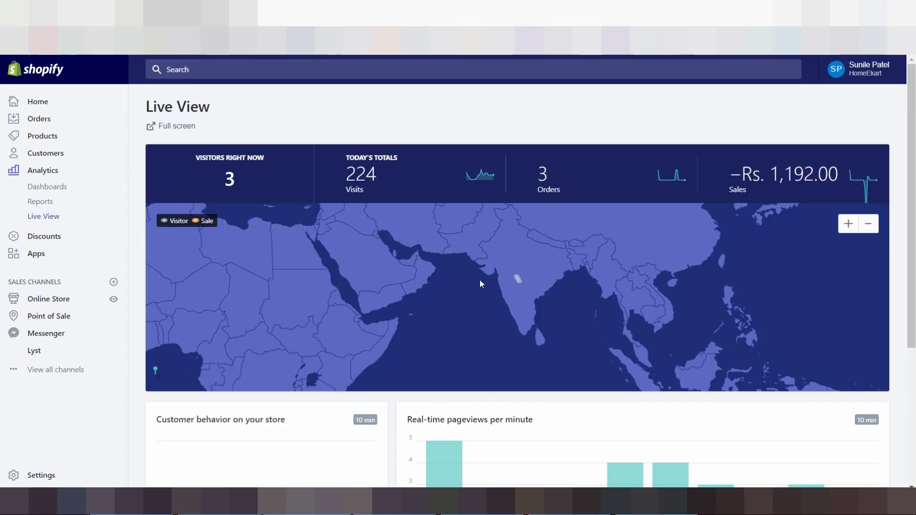
{"action": "left_click", "coordinate": [44, 236]}
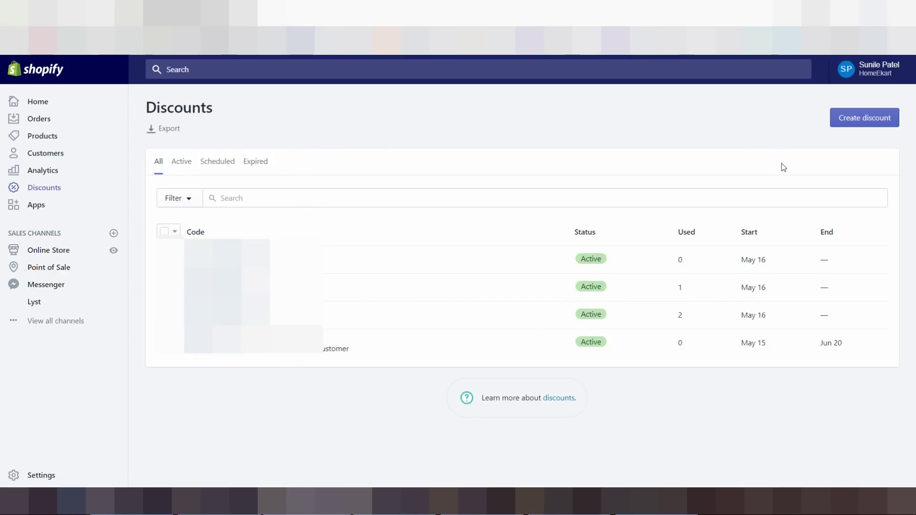
Step: Start a new discount code from the Discounts page
{"action": "left_click", "coordinate": [865, 118]}
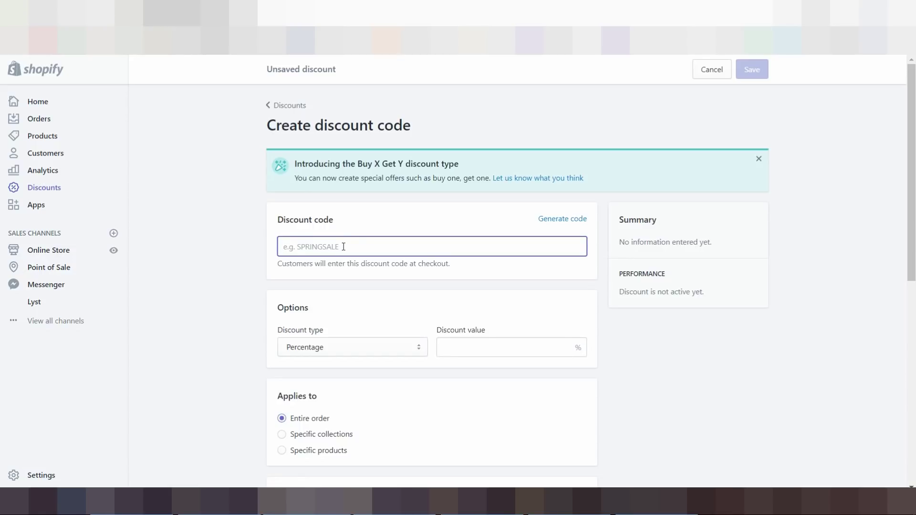
Step: Enter the code DISCOUNT100 and try a 5 percent Percentage discount, then clear it
{"action": "type", "text": "DISCOUNT100"}
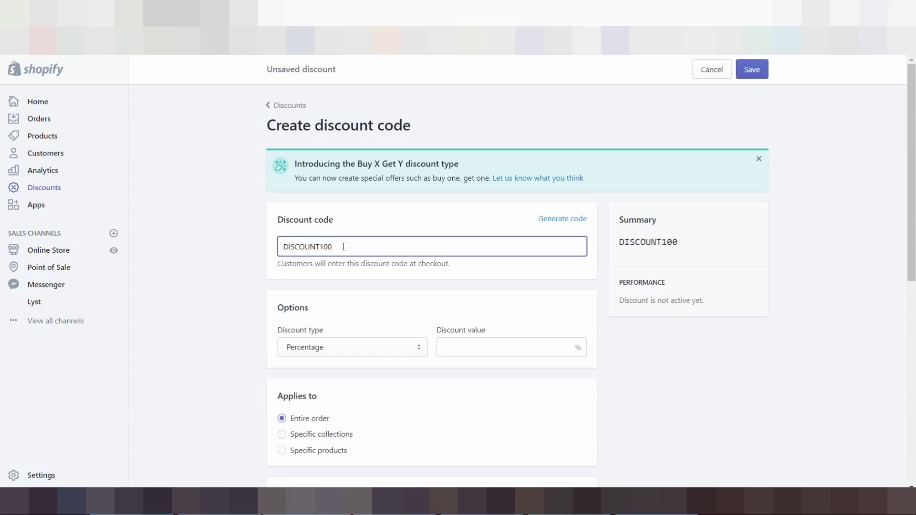
{"action": "scroll", "coordinate": [343, 246], "scroll_direction": "down", "scroll_amount": 2}
{"action": "left_click", "coordinate": [350, 287]}
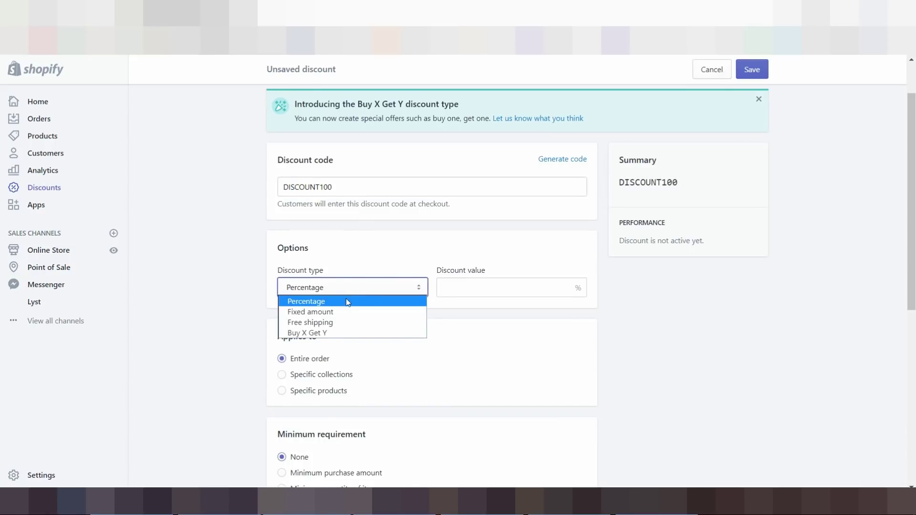
{"action": "left_click", "coordinate": [477, 280]}
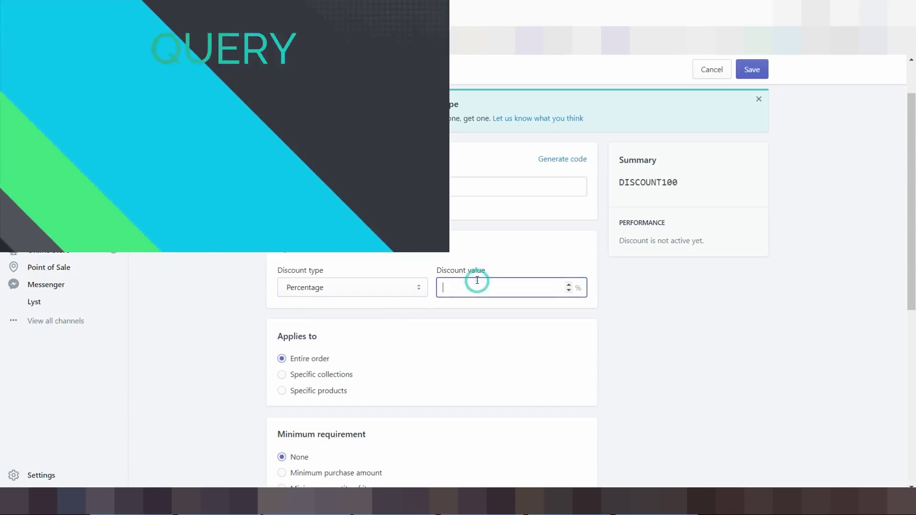
{"action": "type", "text": "5"}
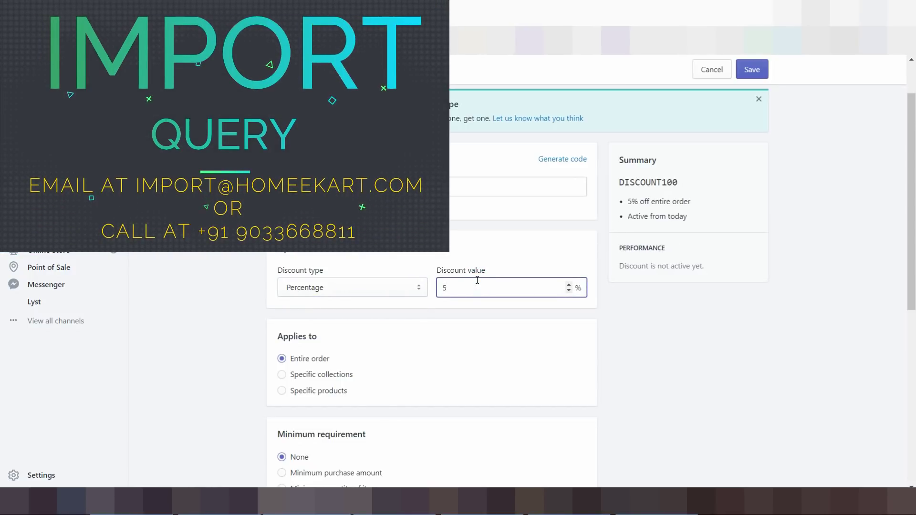
{"action": "key", "text": "BackSpace"}
Step: Try the Fixed amount and Free shipping discount types before reopening the type list
{"action": "left_click", "coordinate": [361, 294]}
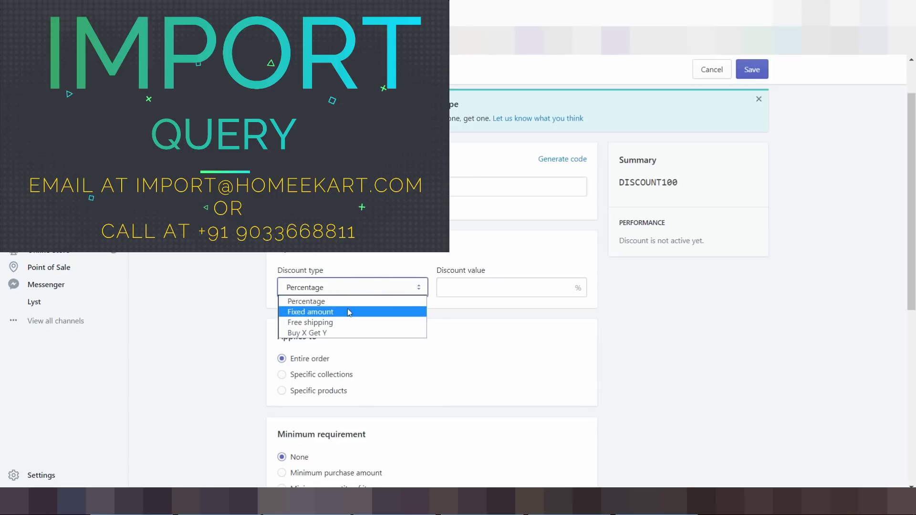
{"action": "left_click", "coordinate": [347, 308]}
{"action": "left_click", "coordinate": [466, 288]}
{"action": "double_click", "coordinate": [478, 287]}
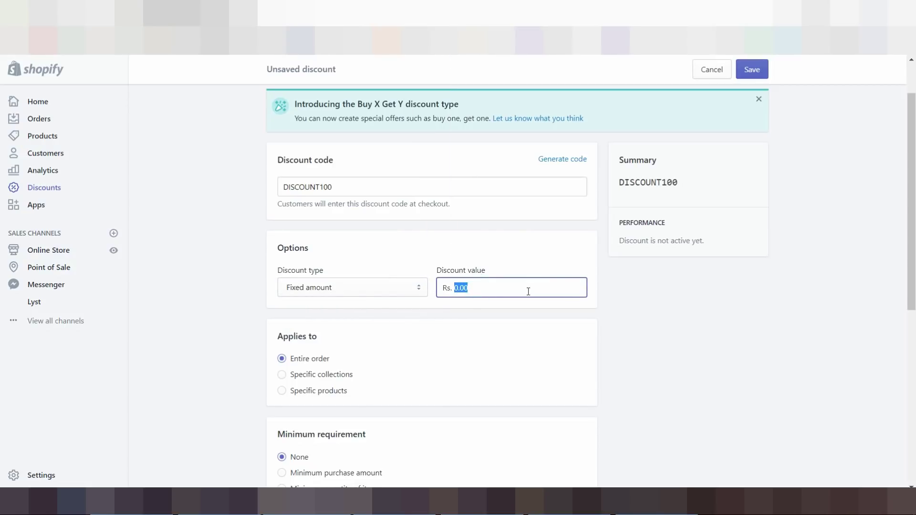
{"action": "left_click", "coordinate": [360, 289]}
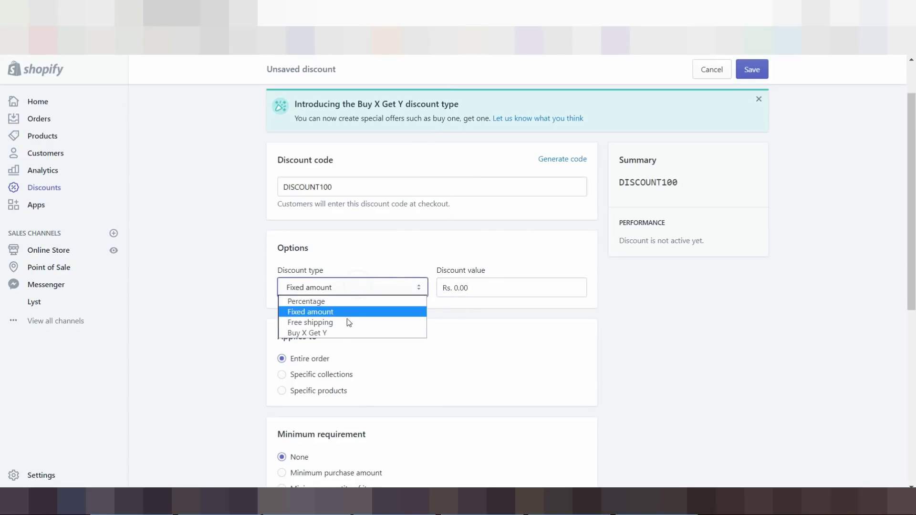
{"action": "left_click", "coordinate": [359, 321]}
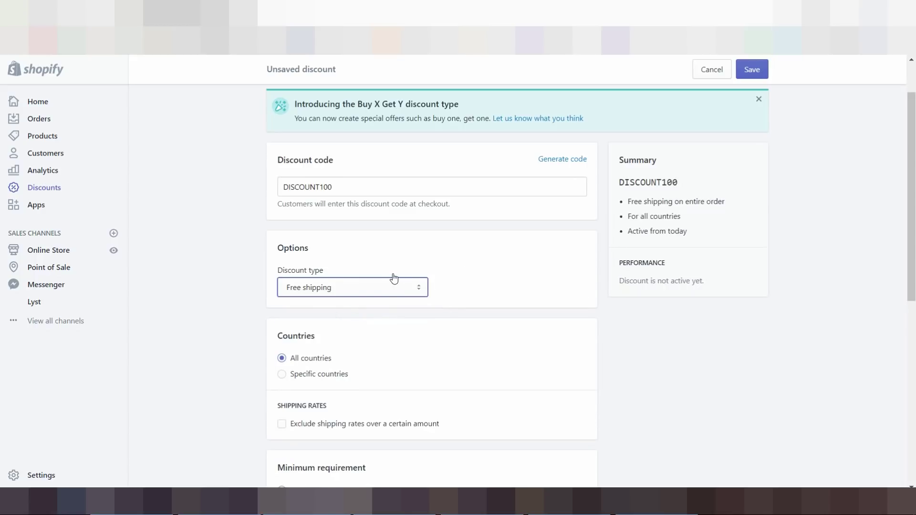
{"action": "left_click", "coordinate": [362, 285]}
Step: Make the discount type Buy X Get Y
{"action": "left_click", "coordinate": [339, 333]}
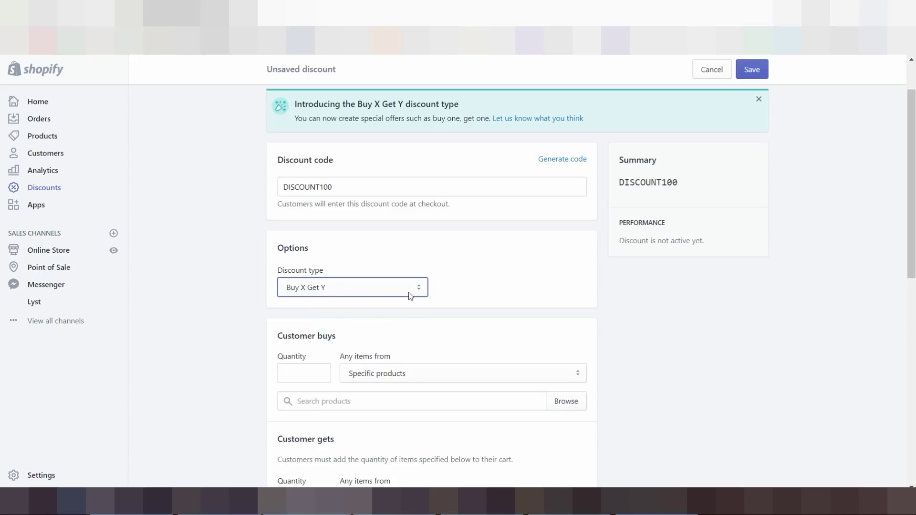
{"action": "scroll", "coordinate": [426, 278], "scroll_direction": "down", "scroll_amount": 3}
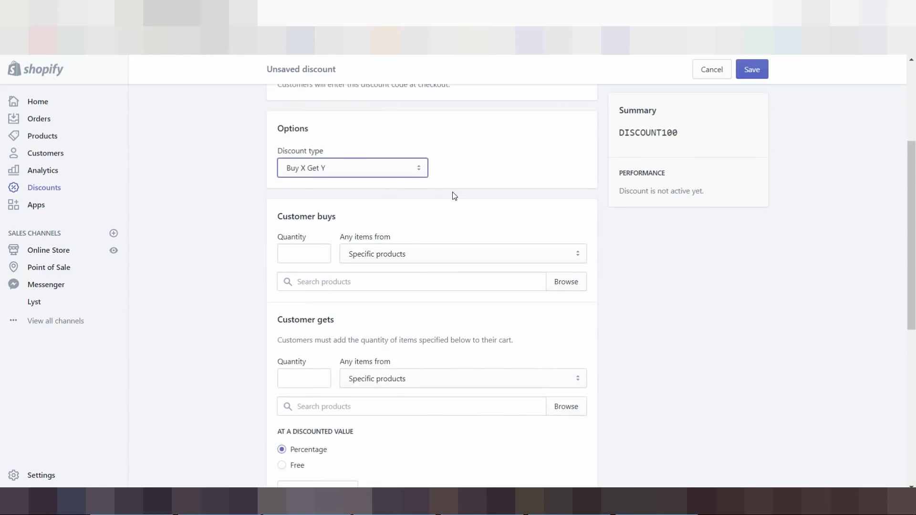
{"action": "scroll", "coordinate": [453, 196], "scroll_direction": "up", "scroll_amount": 1}
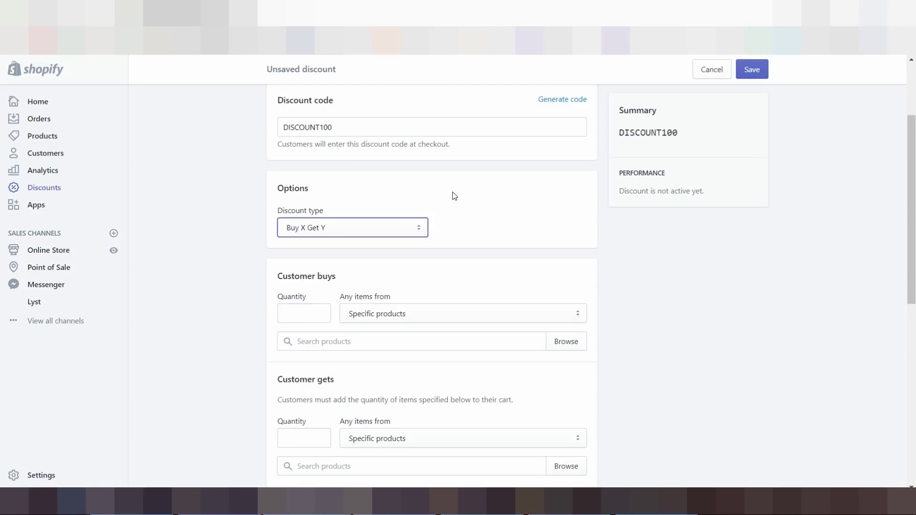
{"action": "scroll", "coordinate": [453, 193], "scroll_direction": "down", "scroll_amount": 1}
Step: Set Customer buys quantity to 1, keeping items from Specific products
{"action": "left_click", "coordinate": [306, 252]}
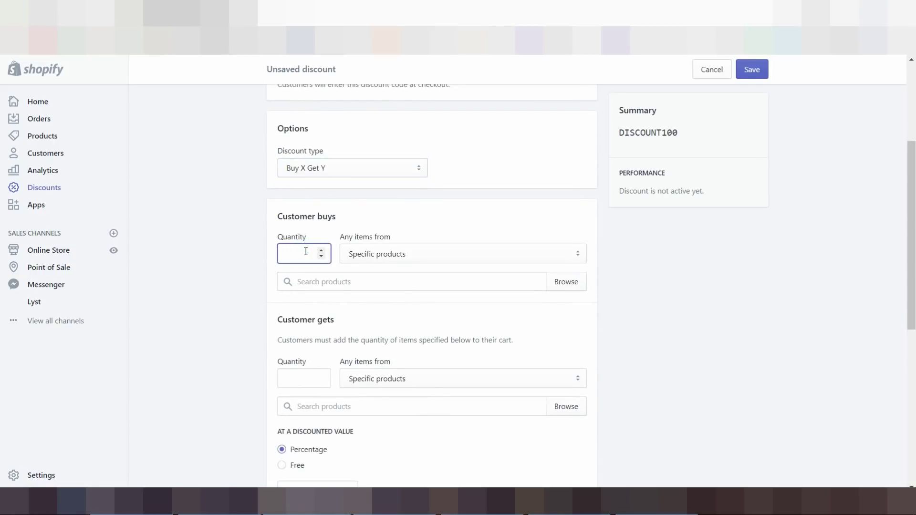
{"action": "left_click", "coordinate": [452, 255]}
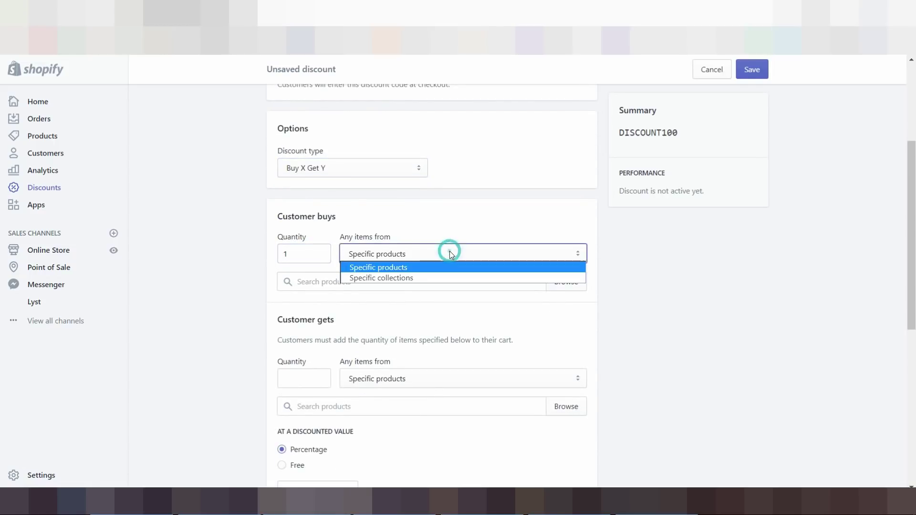
{"action": "left_click", "coordinate": [421, 268]}
{"action": "left_click", "coordinate": [412, 254]}
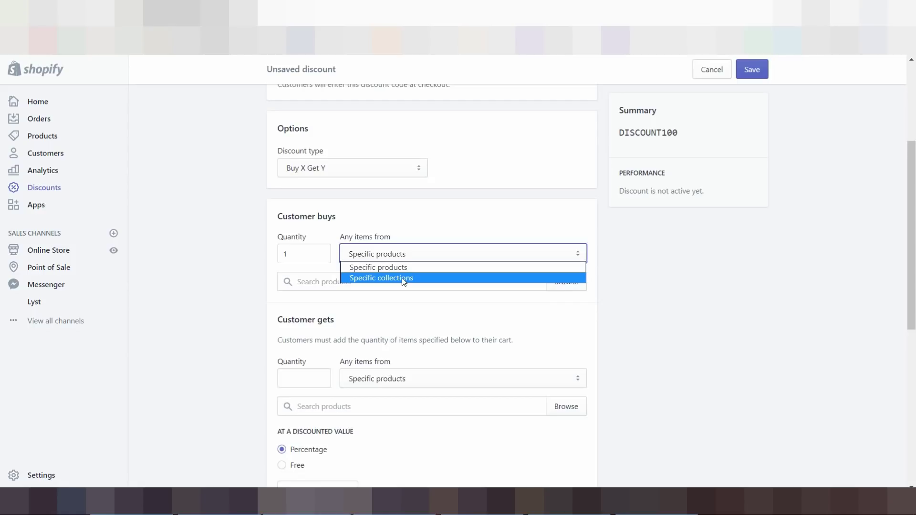
{"action": "left_click", "coordinate": [400, 266]}
{"action": "left_click", "coordinate": [392, 280]}
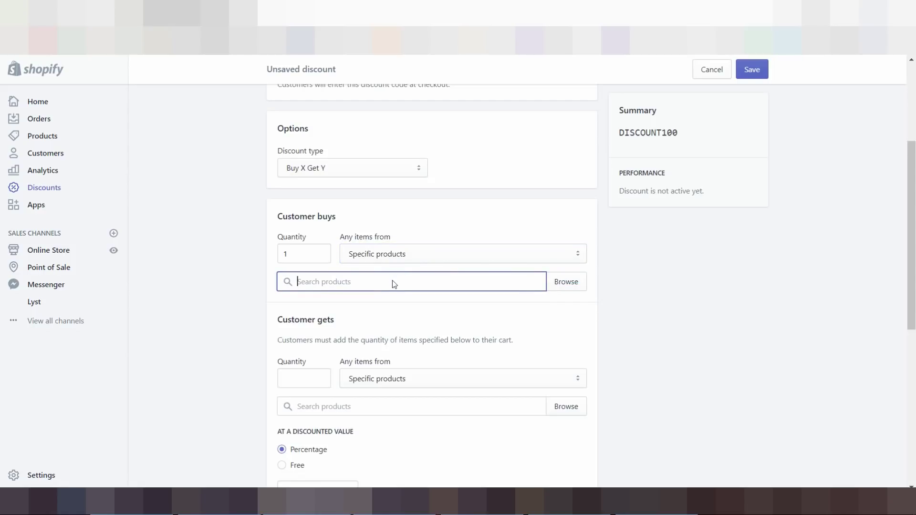
Step: Search 'IPHONE' and add the 2017 Newest 3 in 1 Nano Sim Card Adapters to Customer buys
{"action": "type", "text": "IPHONE"}
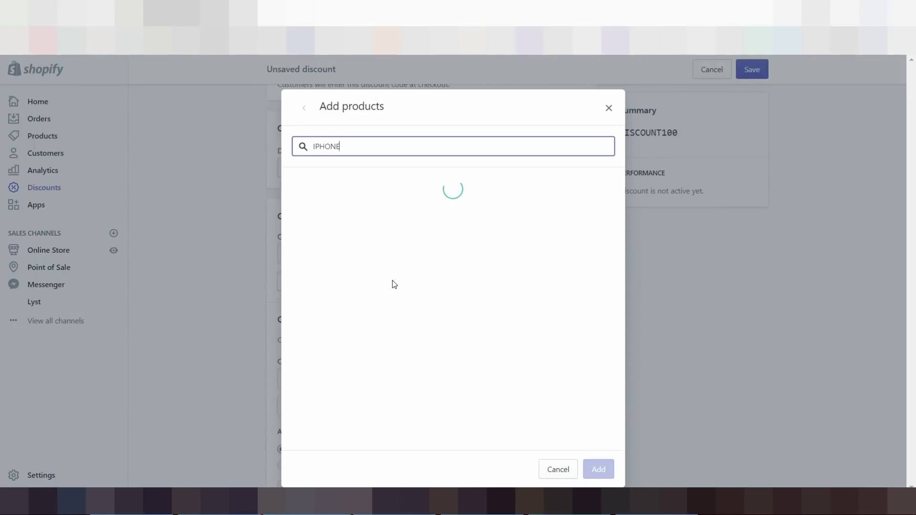
{"action": "left_click", "coordinate": [361, 271]}
{"action": "left_click", "coordinate": [599, 469]}
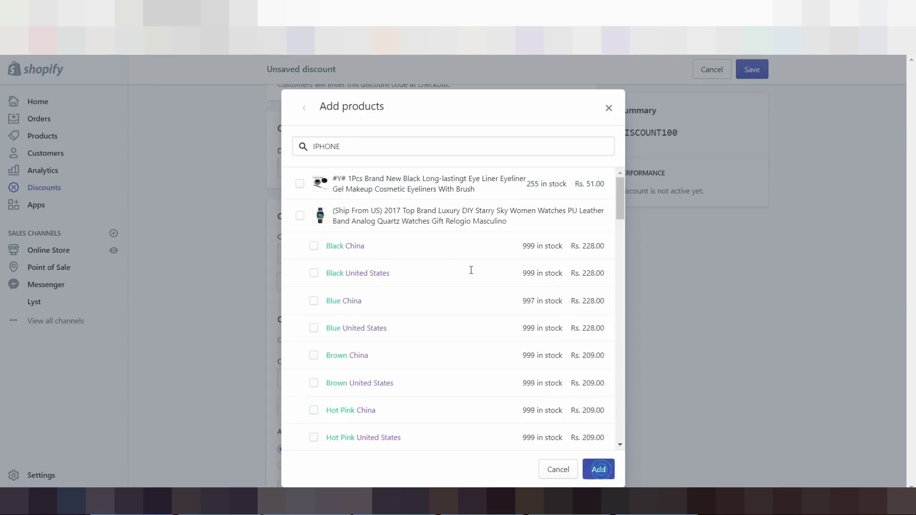
{"action": "scroll", "coordinate": [376, 318], "scroll_direction": "down", "scroll_amount": 1}
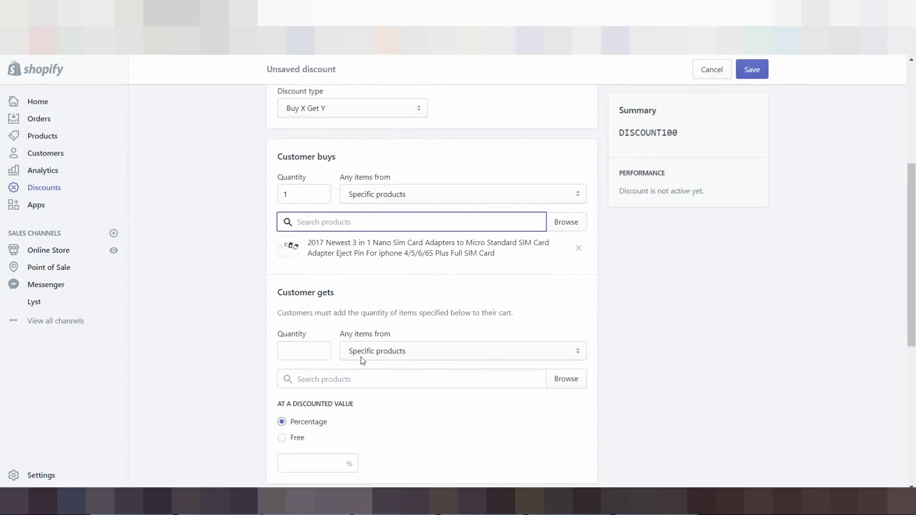
Step: Set the Customer gets quantity to 1 and search the reward products for SAMSUNG
{"action": "left_click", "coordinate": [315, 350]}
{"action": "type", "text": "1"}
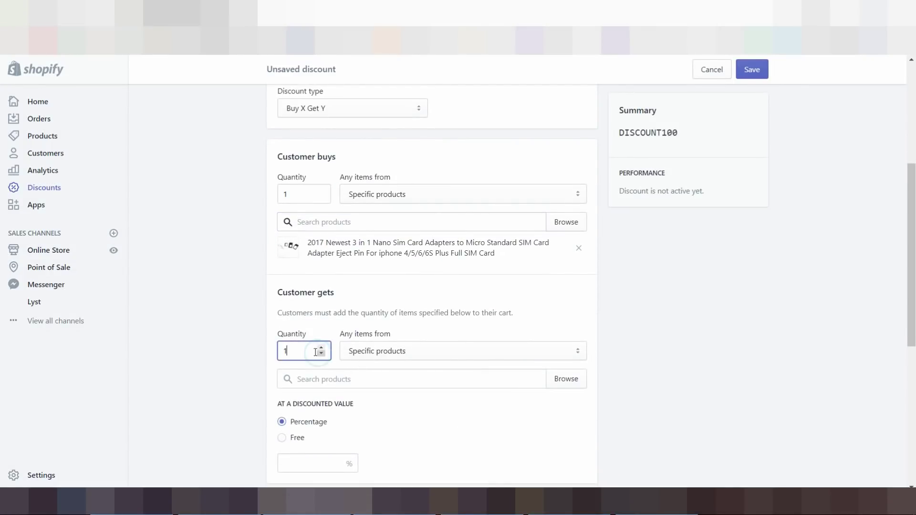
{"action": "left_click", "coordinate": [416, 353]}
{"action": "left_click", "coordinate": [387, 372]}
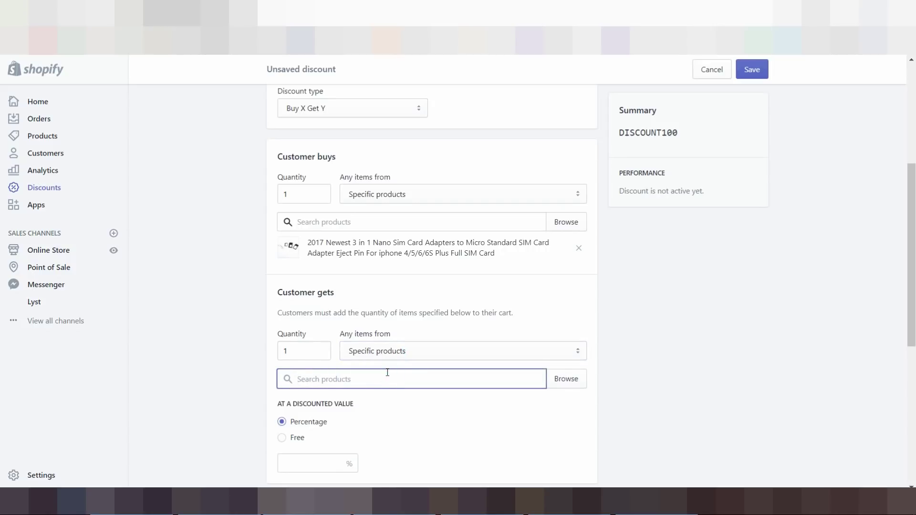
{"action": "type", "text": "sim"}
{"action": "key", "text": "BackSpace"}
{"action": "key", "text": "BackSpace"}
{"action": "type", "text": "AMSUNG"}
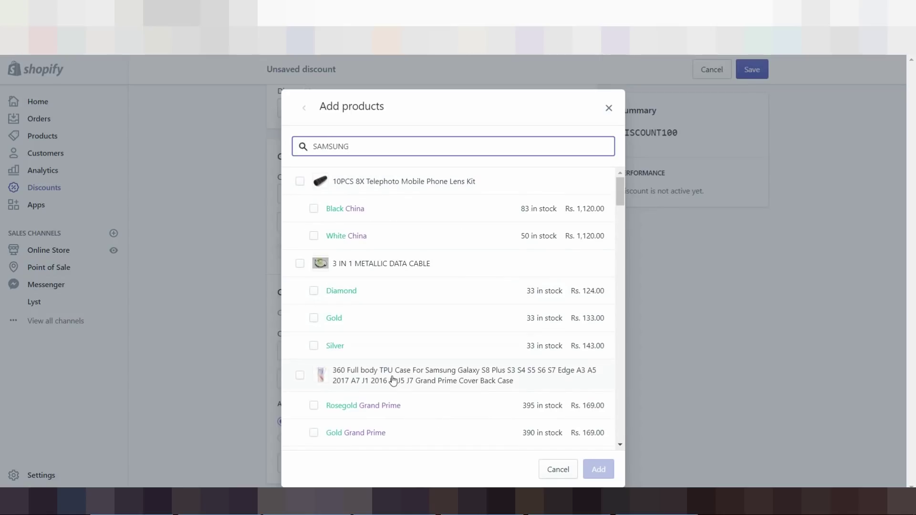
Step: Add the Samsung TPU case to Customer gets, then remove it again
{"action": "left_click", "coordinate": [392, 378]}
{"action": "left_click", "coordinate": [598, 469]}
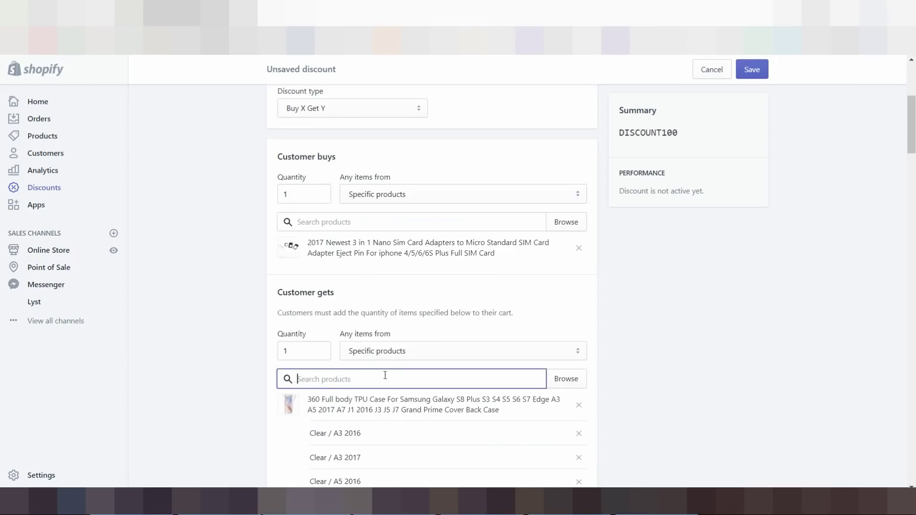
{"action": "scroll", "coordinate": [390, 294], "scroll_direction": "down", "scroll_amount": 4}
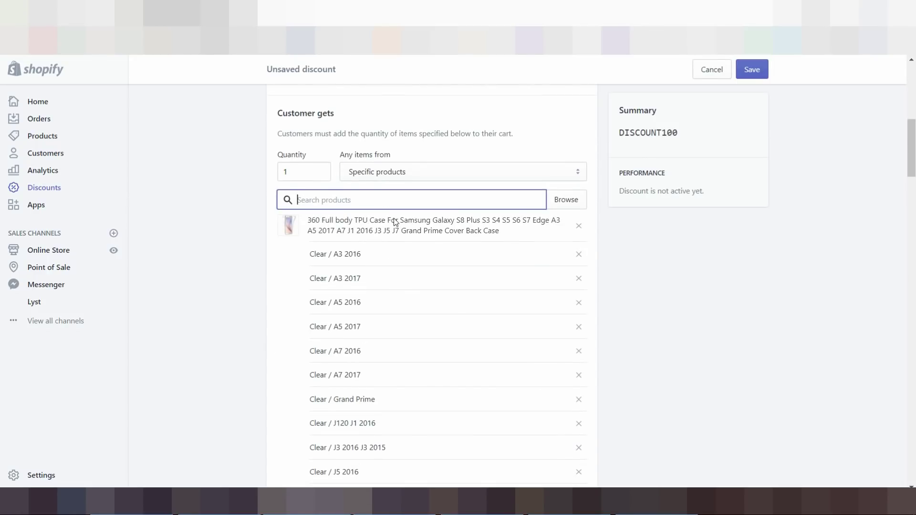
{"action": "scroll", "coordinate": [393, 222], "scroll_direction": "down", "scroll_amount": 6}
{"action": "scroll", "coordinate": [394, 220], "scroll_direction": "up", "scroll_amount": 12}
{"action": "scroll", "coordinate": [460, 290], "scroll_direction": "down", "scroll_amount": 5}
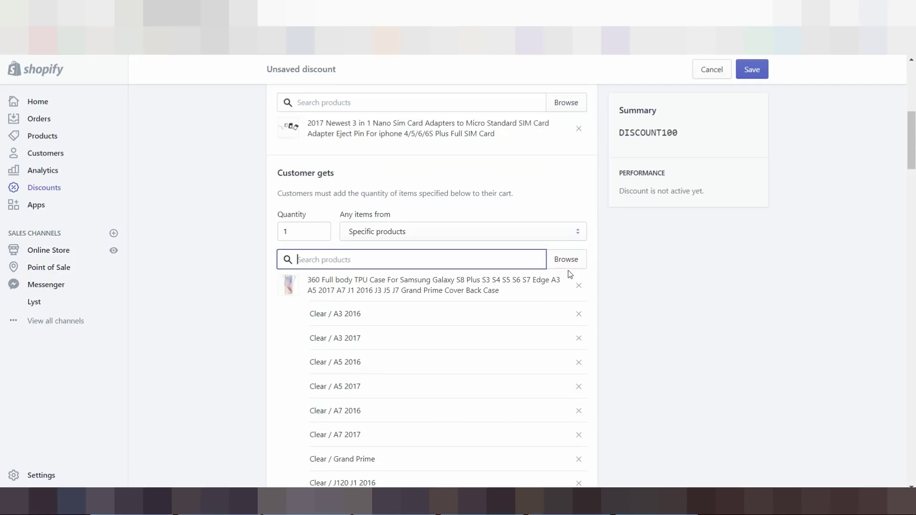
{"action": "left_click", "coordinate": [579, 285]}
Step: Switch the reward between Free and percentage discount, and select the Customer buys quantity
{"action": "scroll", "coordinate": [416, 264], "scroll_direction": "down", "scroll_amount": 1}
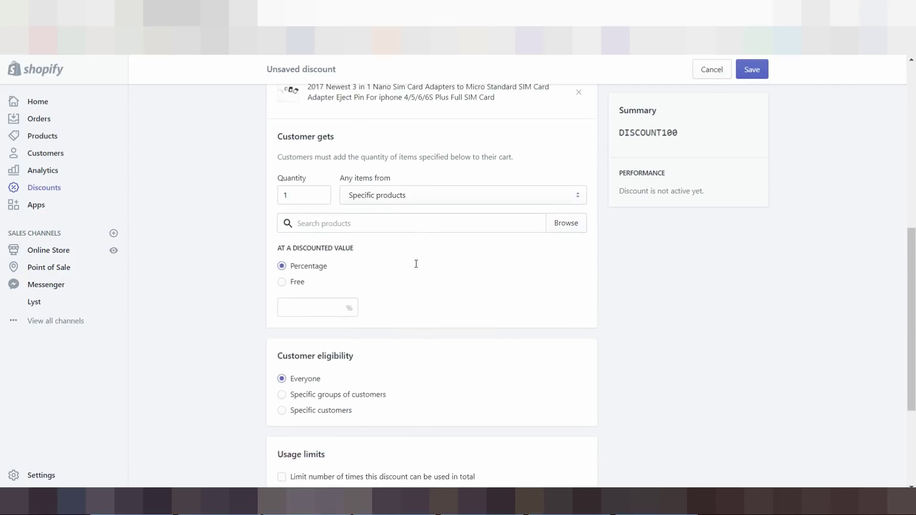
{"action": "scroll", "coordinate": [416, 264], "scroll_direction": "down", "scroll_amount": 2}
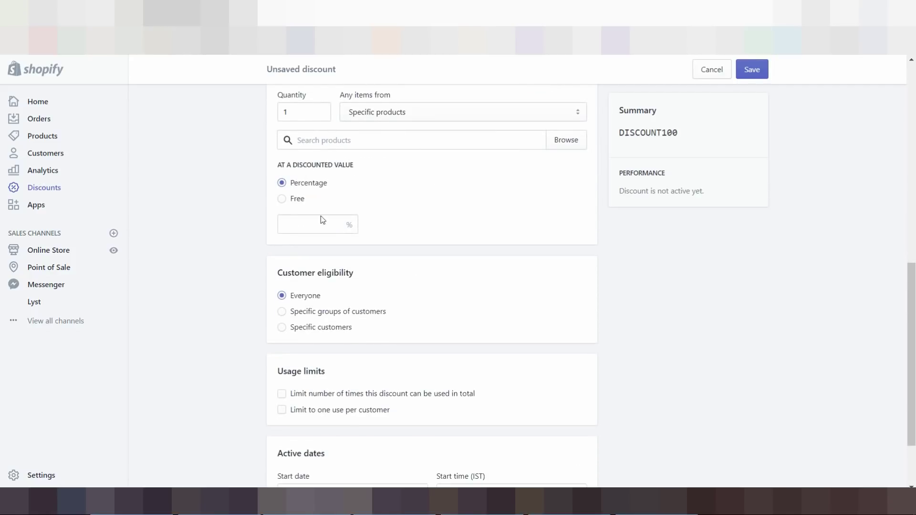
{"action": "scroll", "coordinate": [296, 238], "scroll_direction": "up", "scroll_amount": 1}
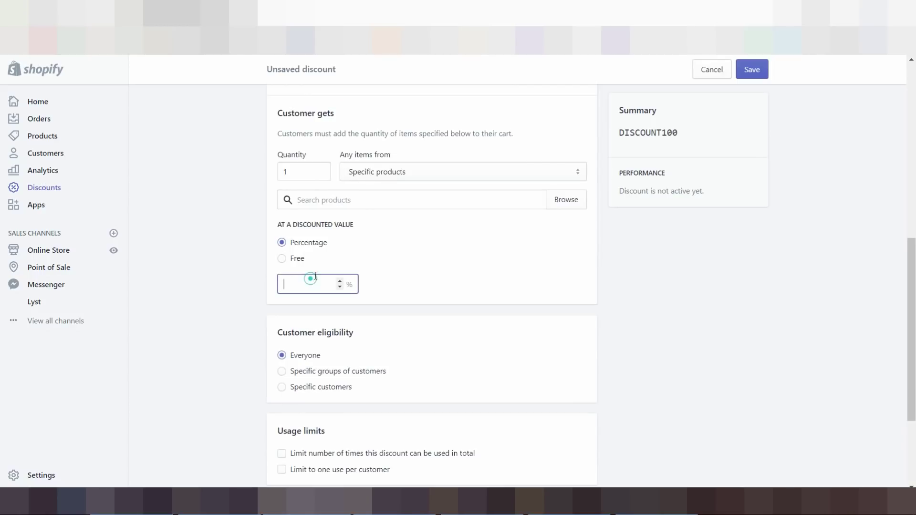
{"action": "left_click", "coordinate": [286, 259]}
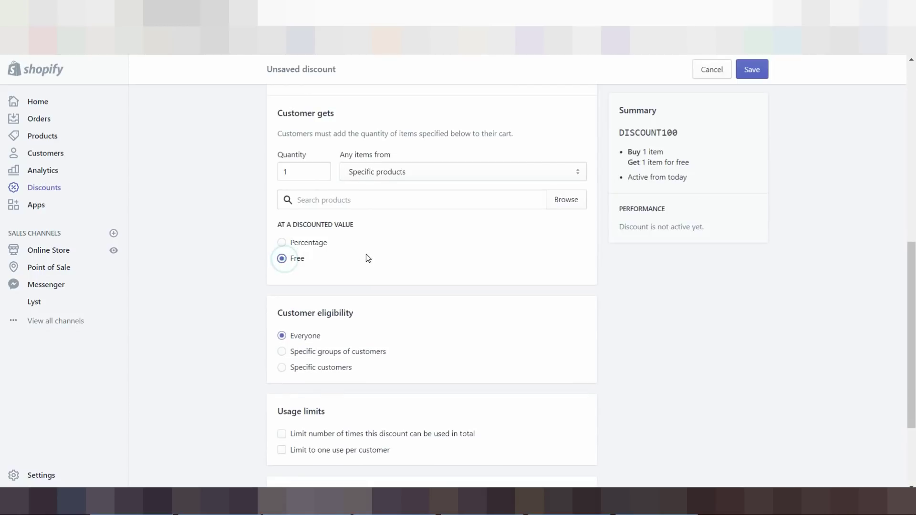
{"action": "left_click", "coordinate": [282, 242]}
{"action": "scroll", "coordinate": [384, 260], "scroll_direction": "up", "scroll_amount": 2}
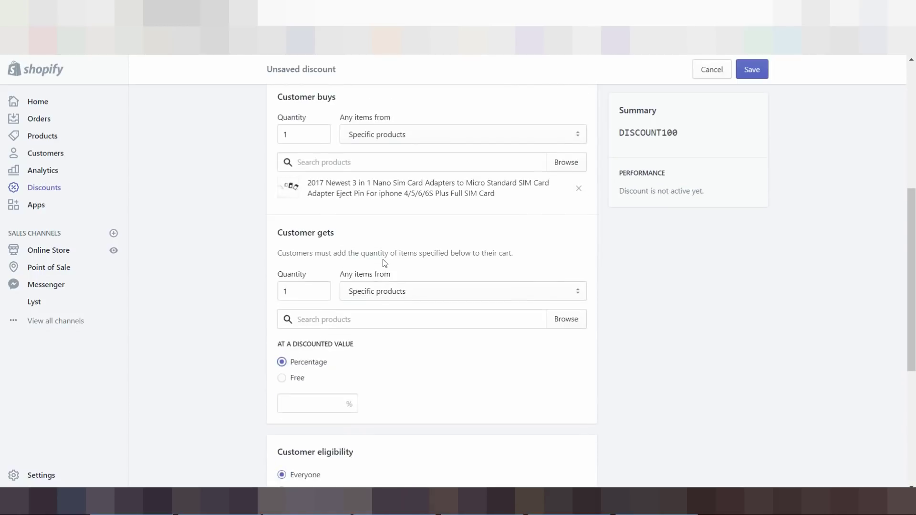
{"action": "double_click", "coordinate": [301, 135]}
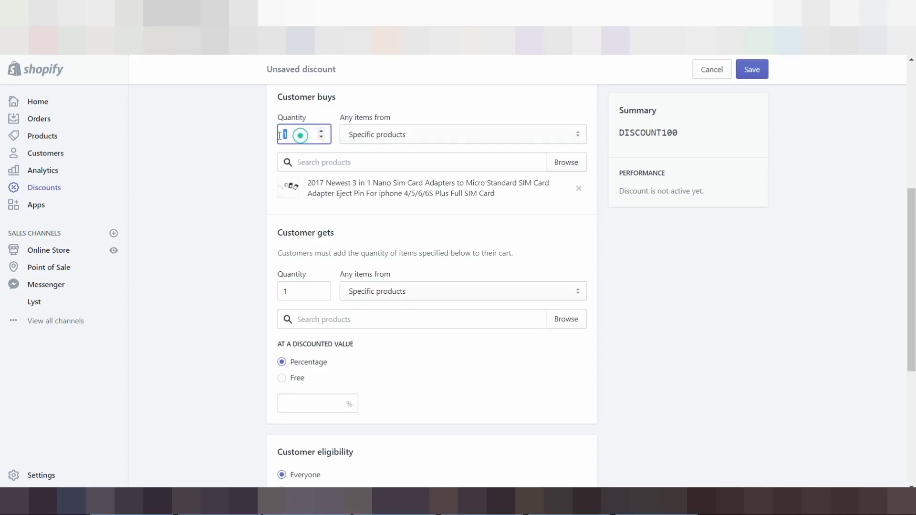
{"action": "left_click", "coordinate": [324, 319]}
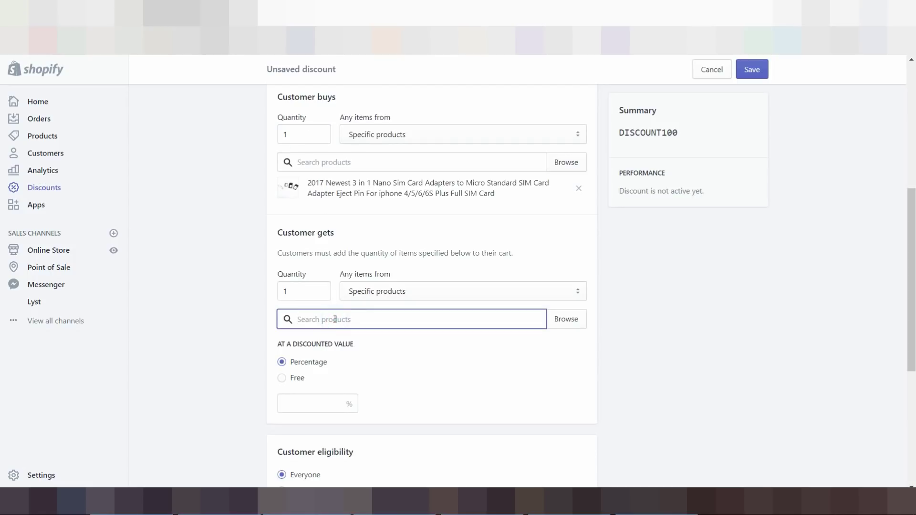
Step: Enter a reward percentage of 100, change it to 50, then set the reward to Free
{"action": "left_click", "coordinate": [308, 404]}
{"action": "type", "text": "100"}
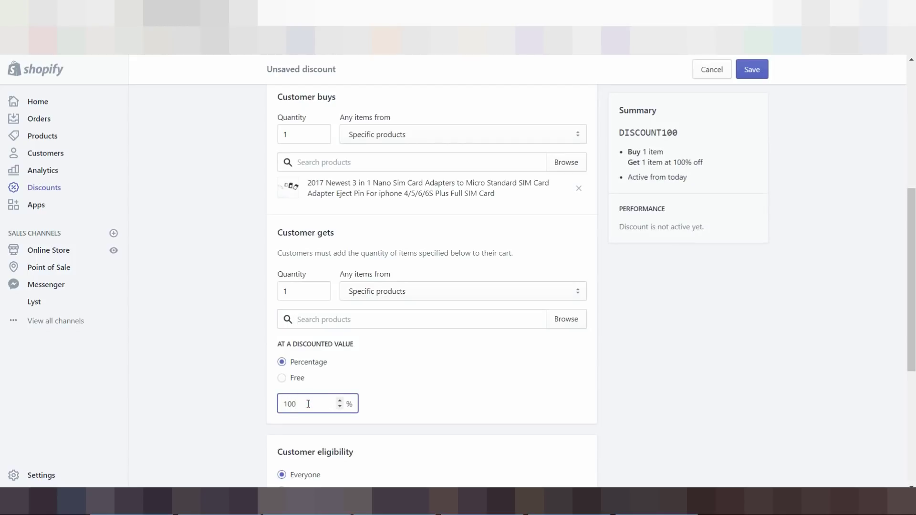
{"action": "double_click", "coordinate": [305, 397]}
{"action": "type", "text": "50"}
{"action": "left_click", "coordinate": [284, 377]}
{"action": "scroll", "coordinate": [425, 362], "scroll_direction": "down", "scroll_amount": 3}
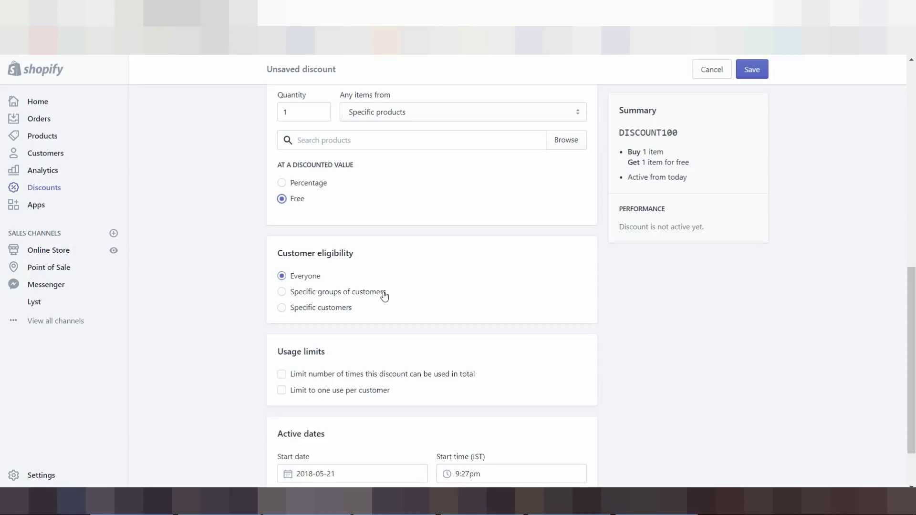
Step: Keep customer eligibility set to Everyone after trying the other eligibility options
{"action": "scroll", "coordinate": [382, 296], "scroll_direction": "down", "scroll_amount": 2}
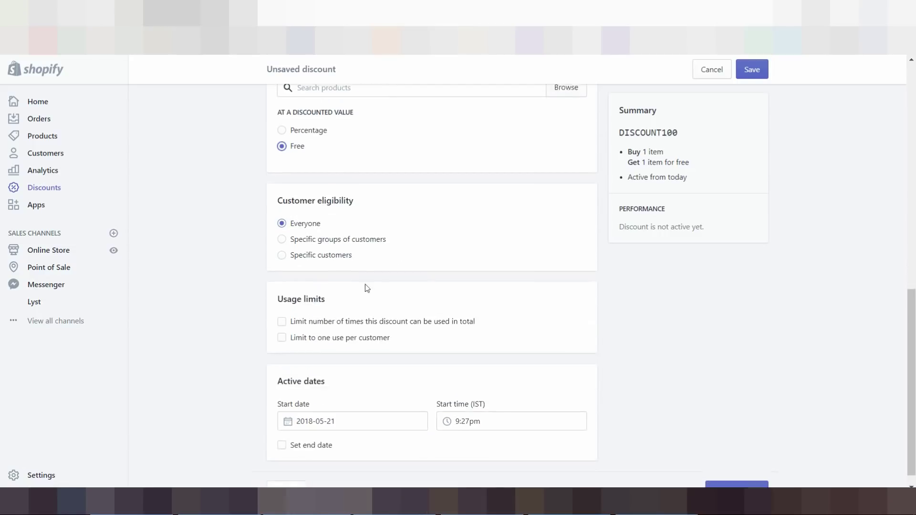
{"action": "left_click", "coordinate": [281, 224]}
{"action": "left_click", "coordinate": [281, 239]}
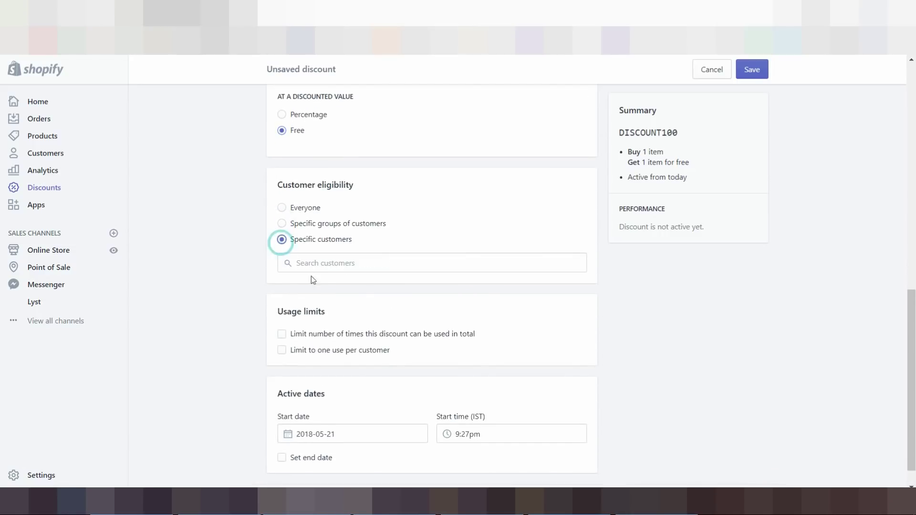
{"action": "left_click", "coordinate": [281, 208]}
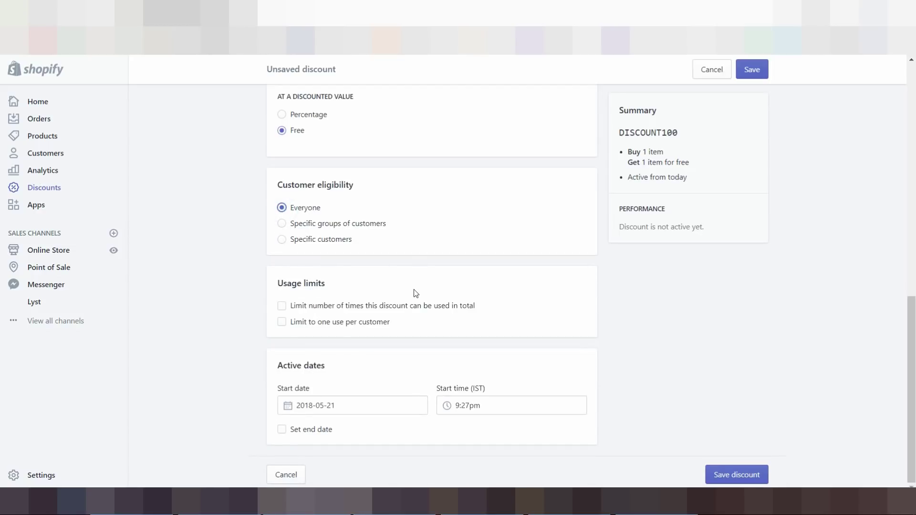
Step: Limit the discount to 50 total uses and one use per customer
{"action": "left_click", "coordinate": [282, 308]}
{"action": "left_click", "coordinate": [325, 321]}
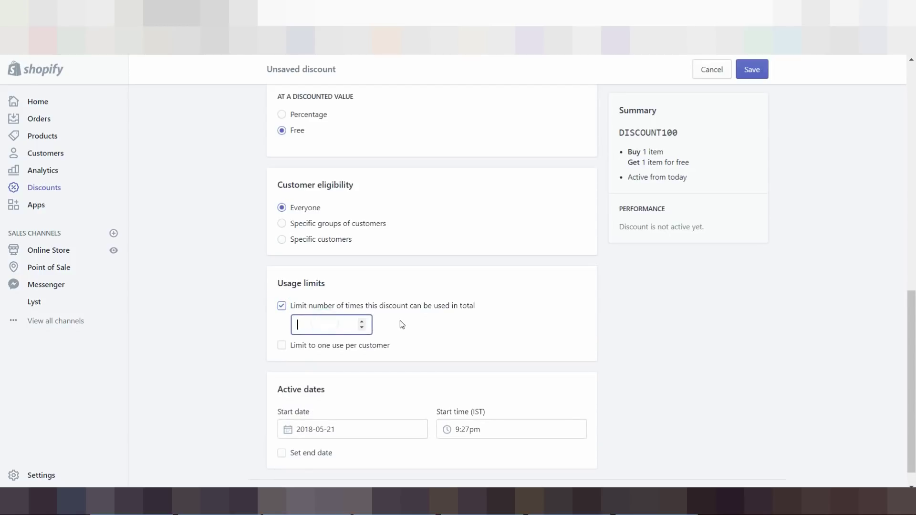
{"action": "type", "text": "50"}
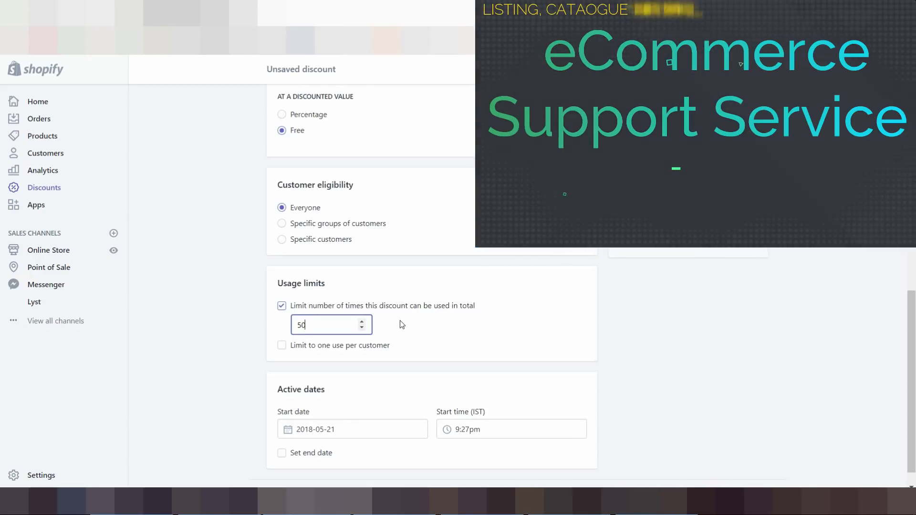
{"action": "left_click", "coordinate": [401, 322]}
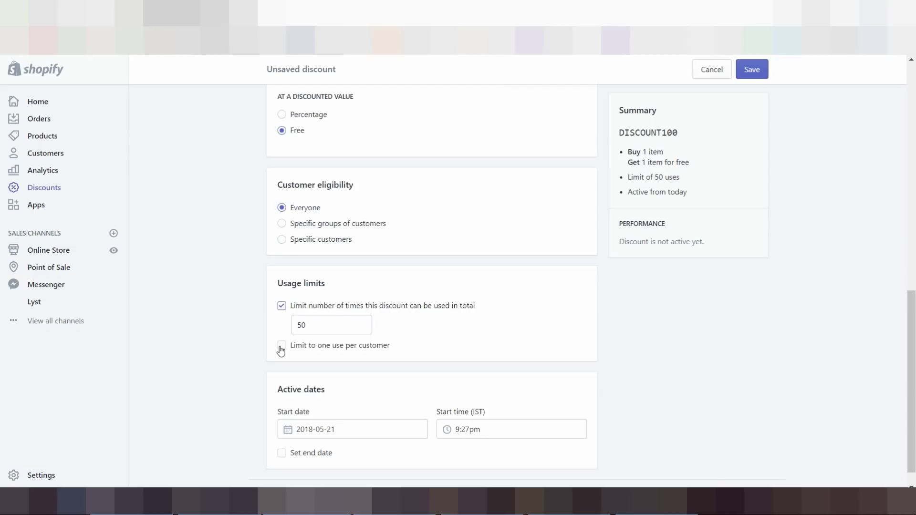
{"action": "left_click", "coordinate": [280, 348]}
Step: Give the discount an end date of 2018-05-21 at 11:59pm
{"action": "scroll", "coordinate": [438, 332], "scroll_direction": "down", "scroll_amount": 1}
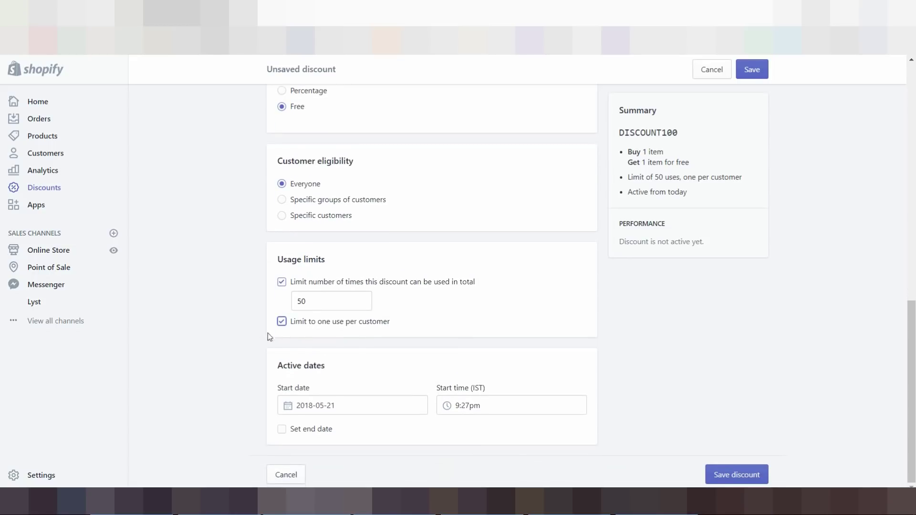
{"action": "left_click", "coordinate": [334, 404]}
{"action": "left_click", "coordinate": [282, 429]}
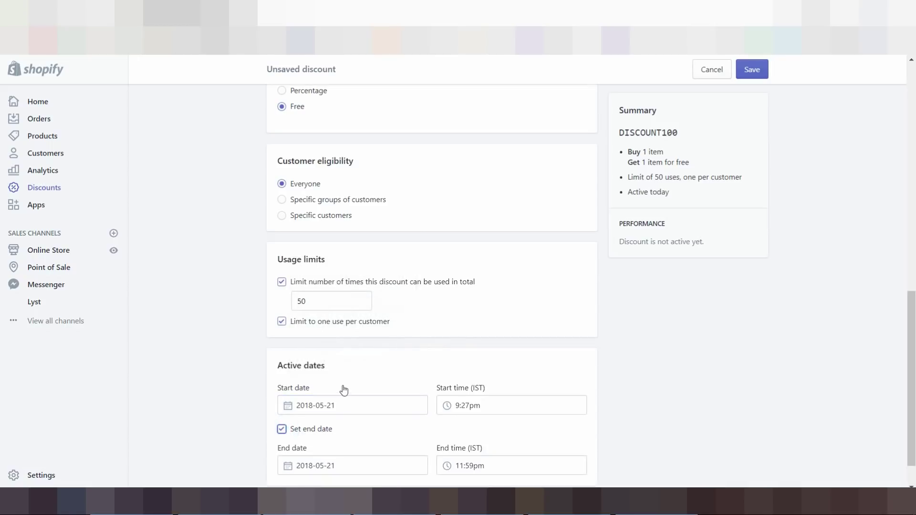
{"action": "scroll", "coordinate": [342, 379], "scroll_direction": "down", "scroll_amount": 1}
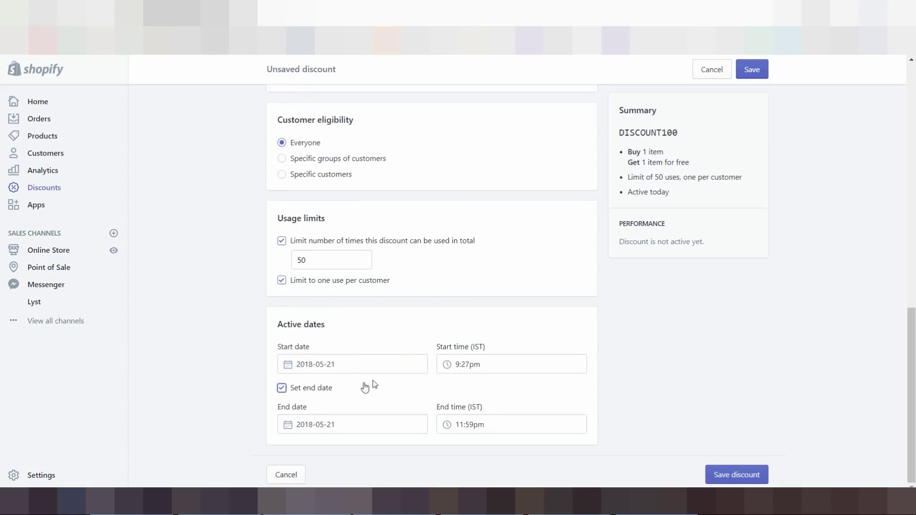
Step: Attempt to save DISCOUNT100, which fails because no reward product is chosen
{"action": "scroll", "coordinate": [350, 413], "scroll_direction": "up", "scroll_amount": 8}
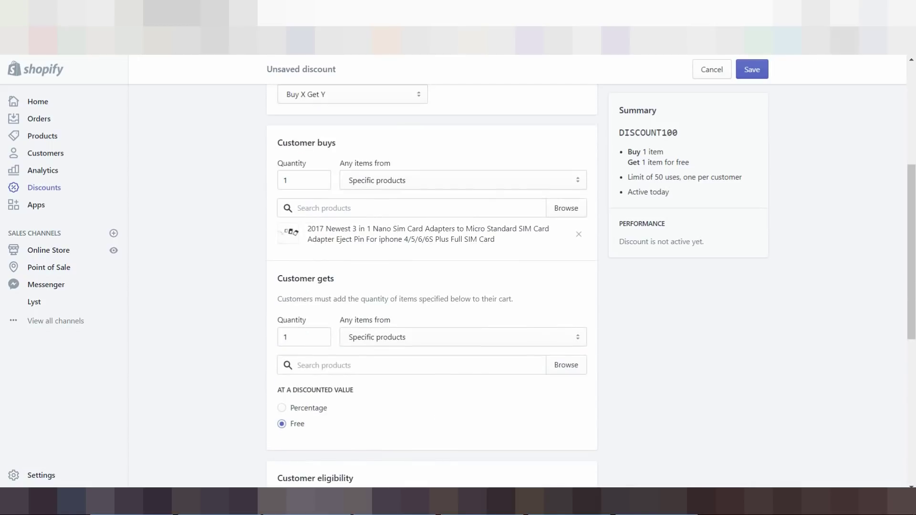
{"action": "left_click", "coordinate": [765, 71]}
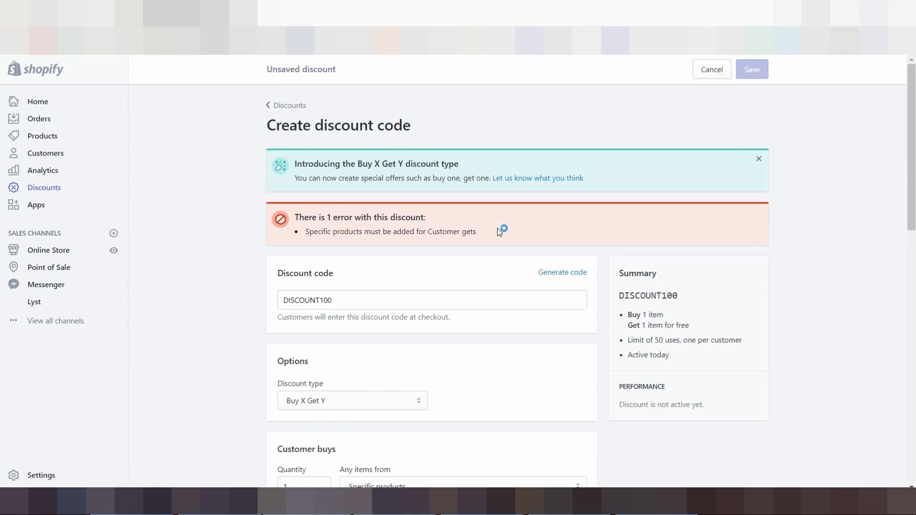
{"action": "scroll", "coordinate": [442, 189], "scroll_direction": "down", "scroll_amount": 5}
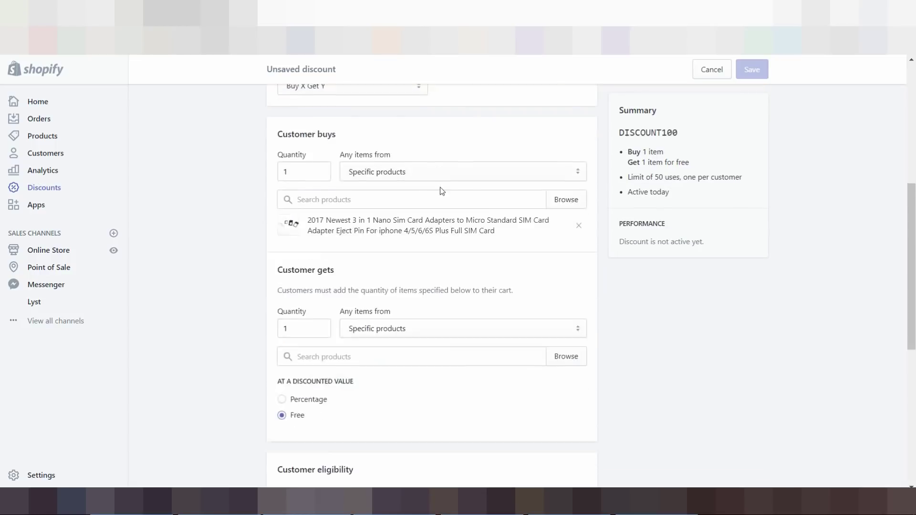
Step: Add the 10PCS 8X Telephoto Mobile Phone Lens Kit from an IPHONE search and save again
{"action": "left_click", "coordinate": [363, 313]}
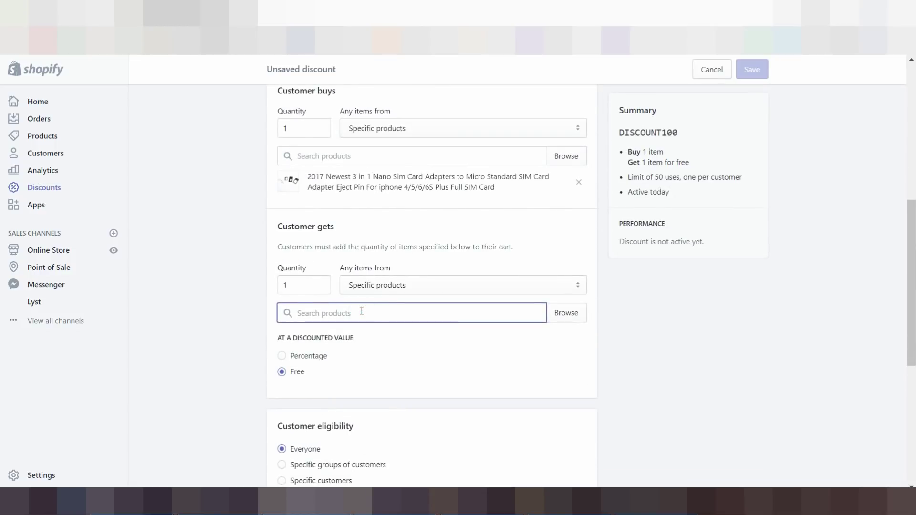
{"action": "type", "text": "IPHONE"}
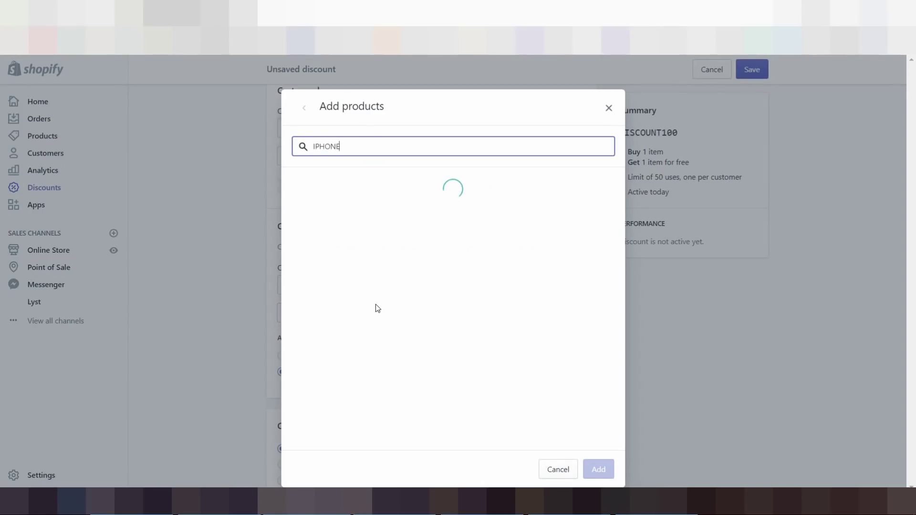
{"action": "key", "text": "Escape"}
{"action": "left_click", "coordinate": [752, 69]}
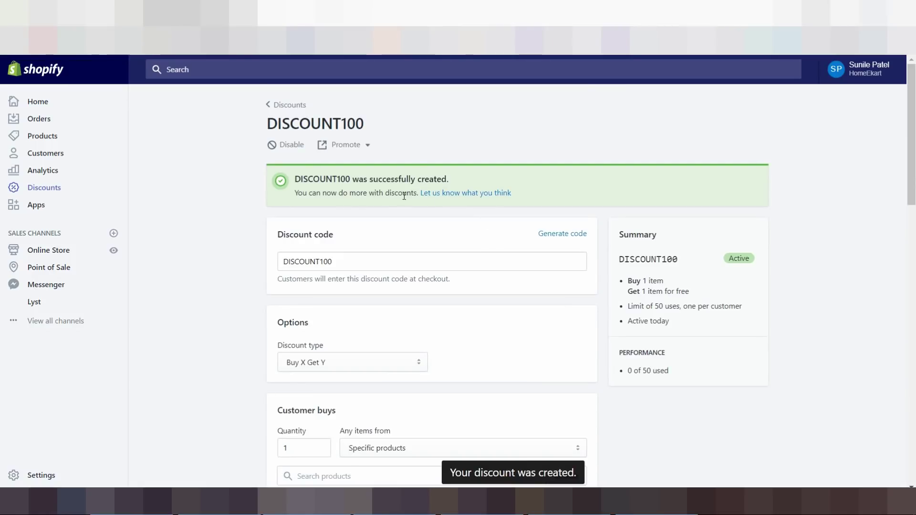
Step: Review the saved DISCOUNT100 page, opening and closing the Discount type list without changes
{"action": "scroll", "coordinate": [532, 200], "scroll_direction": "down", "scroll_amount": 3}
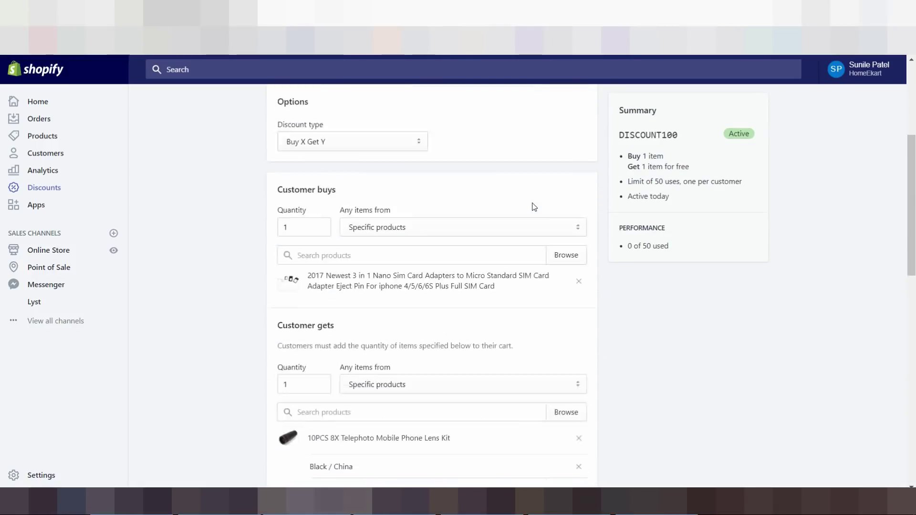
{"action": "scroll", "coordinate": [534, 206], "scroll_direction": "up", "scroll_amount": 4}
{"action": "double_click", "coordinate": [338, 260]}
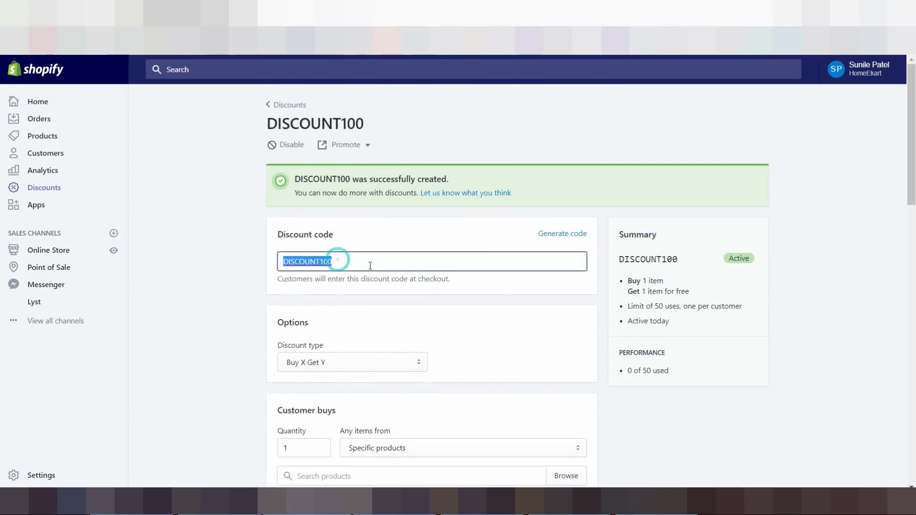
{"action": "scroll", "coordinate": [353, 286], "scroll_direction": "down", "scroll_amount": 1}
{"action": "left_click", "coordinate": [367, 300]}
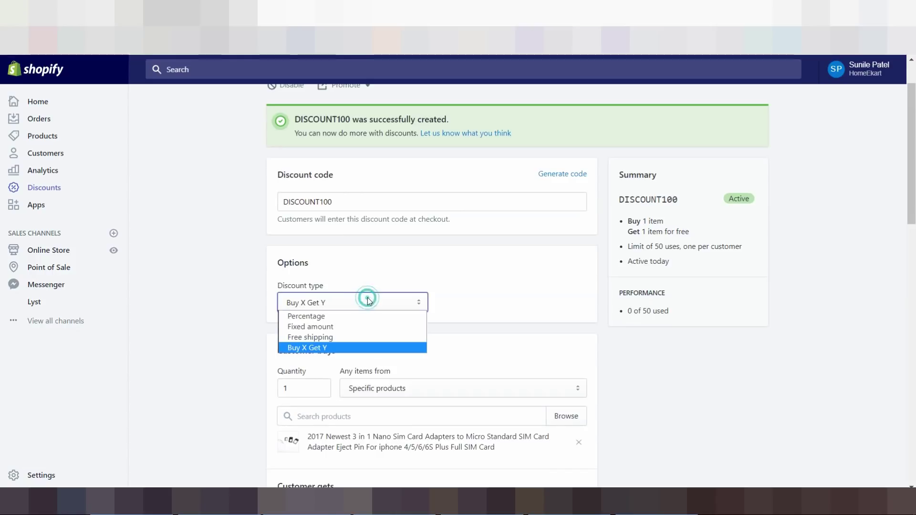
{"action": "left_click", "coordinate": [398, 256]}
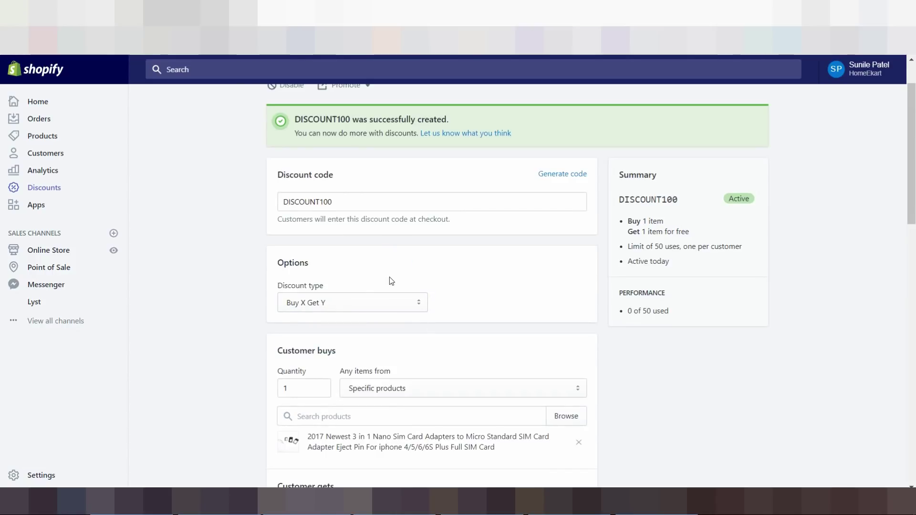
{"action": "scroll", "coordinate": [413, 293], "scroll_direction": "down", "scroll_amount": 4}
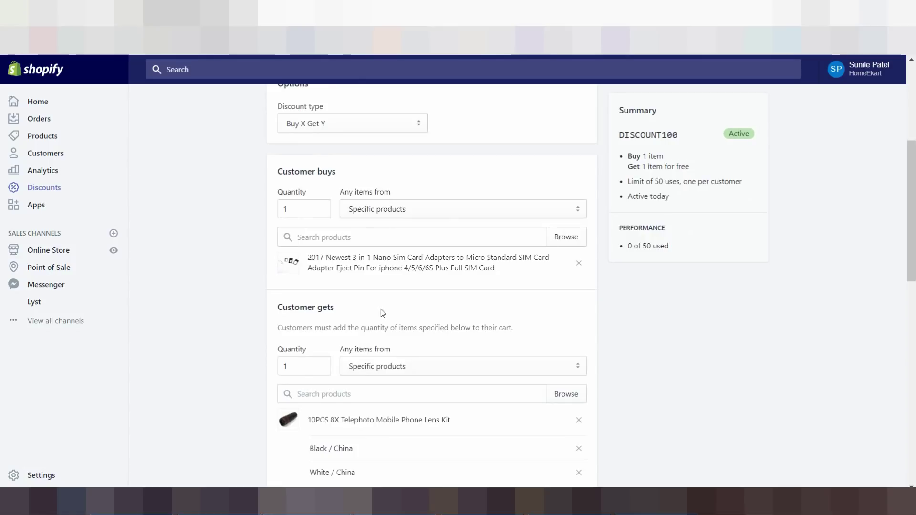
{"action": "scroll", "coordinate": [382, 311], "scroll_direction": "up", "scroll_amount": 5}
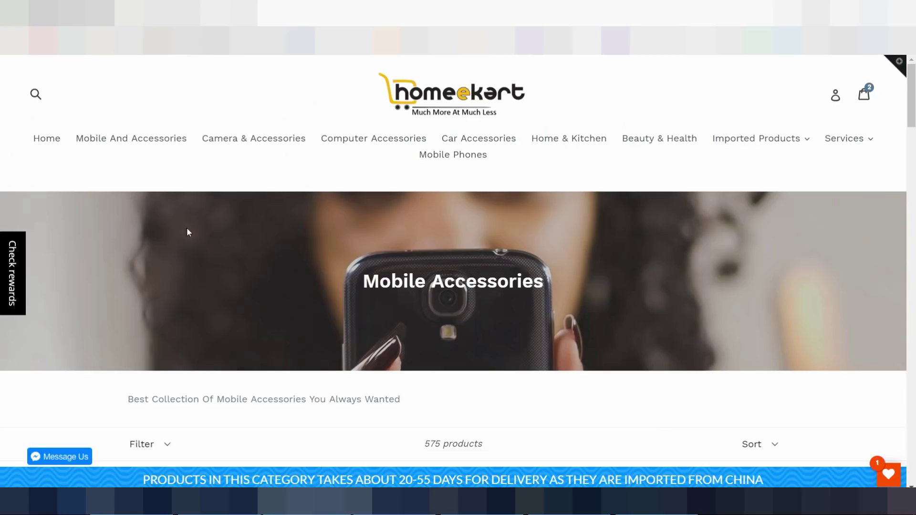
Step: Browse the Mobile Accessories collection and view, then close, the shopper's wishlist
{"action": "scroll", "coordinate": [230, 232], "scroll_direction": "down", "scroll_amount": 12}
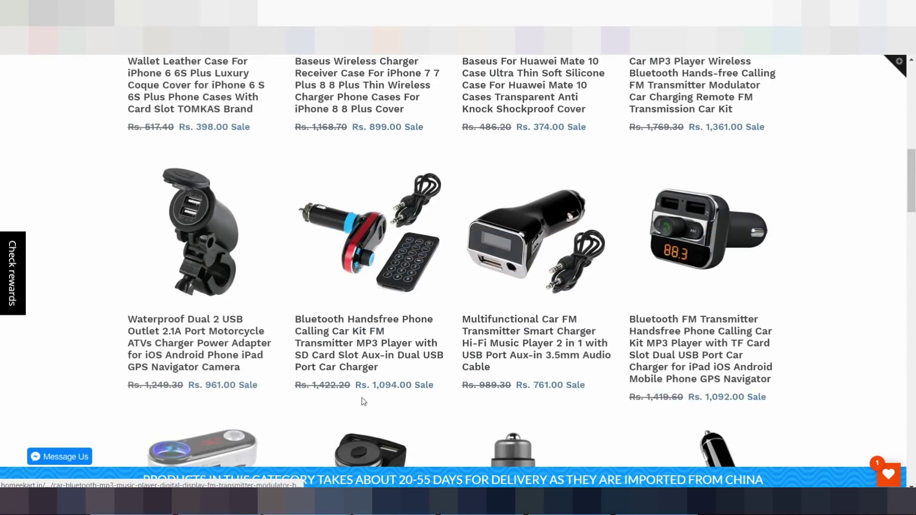
{"action": "scroll", "coordinate": [491, 382], "scroll_direction": "down", "scroll_amount": 20}
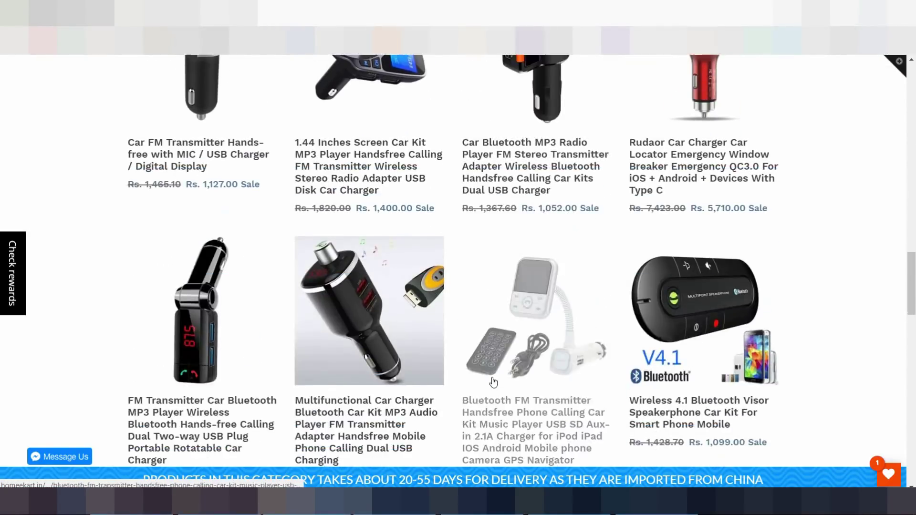
{"action": "scroll", "coordinate": [447, 277], "scroll_direction": "down", "scroll_amount": 9}
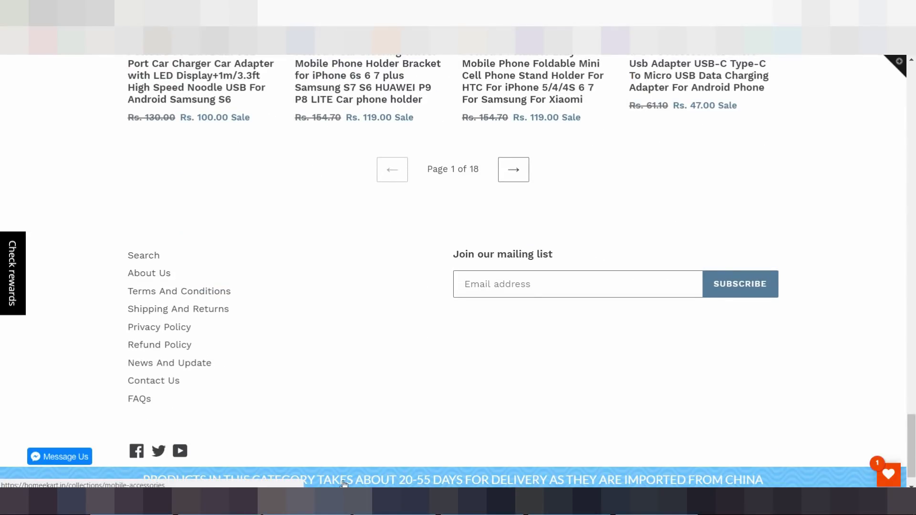
{"action": "left_click", "coordinate": [889, 474]}
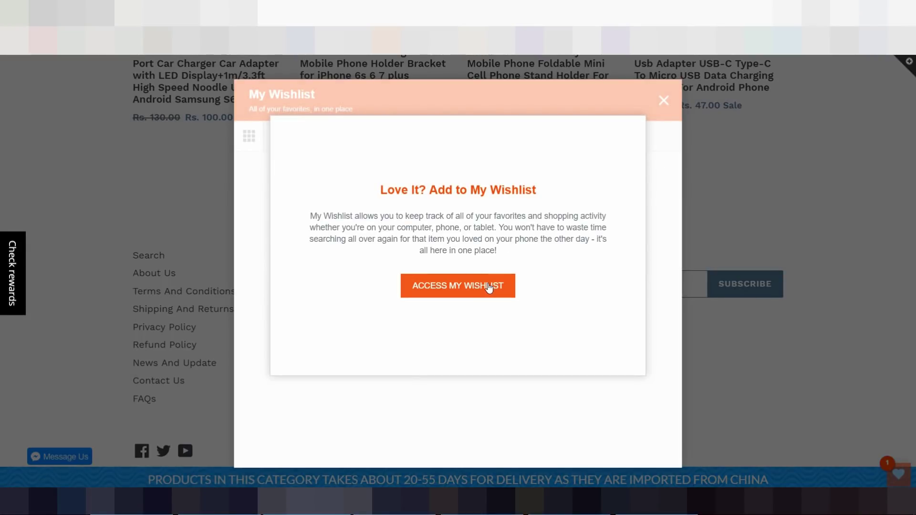
{"action": "left_click", "coordinate": [490, 285]}
{"action": "left_click", "coordinate": [659, 101]}
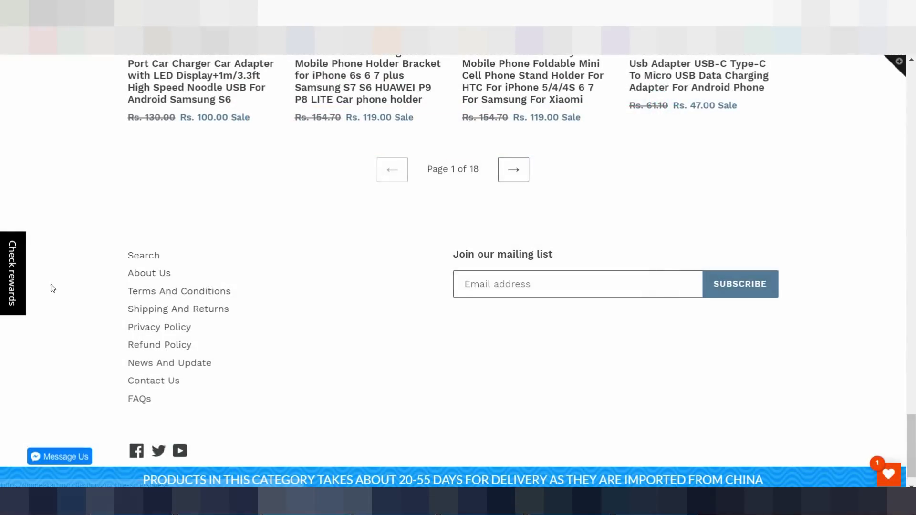
Step: Open and close the Check rewards panel, then scroll back to the top
{"action": "left_click", "coordinate": [15, 268]}
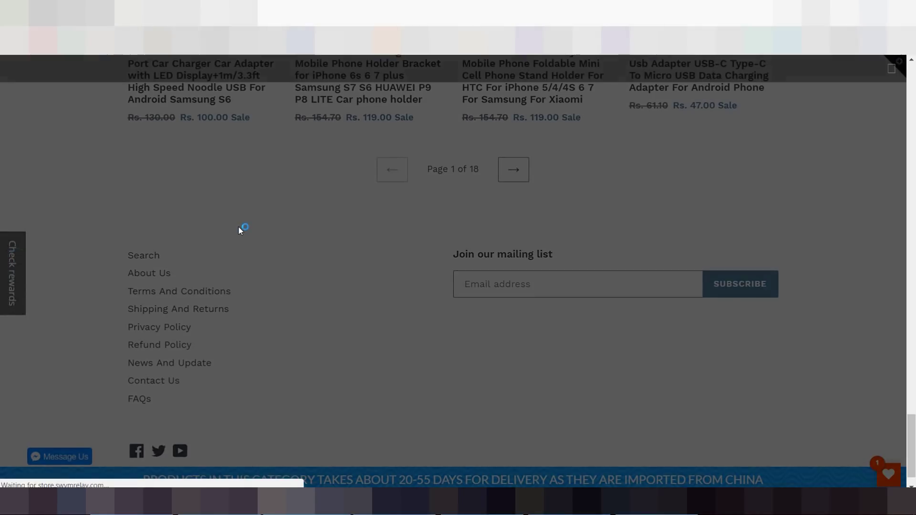
{"action": "left_click", "coordinate": [823, 205]}
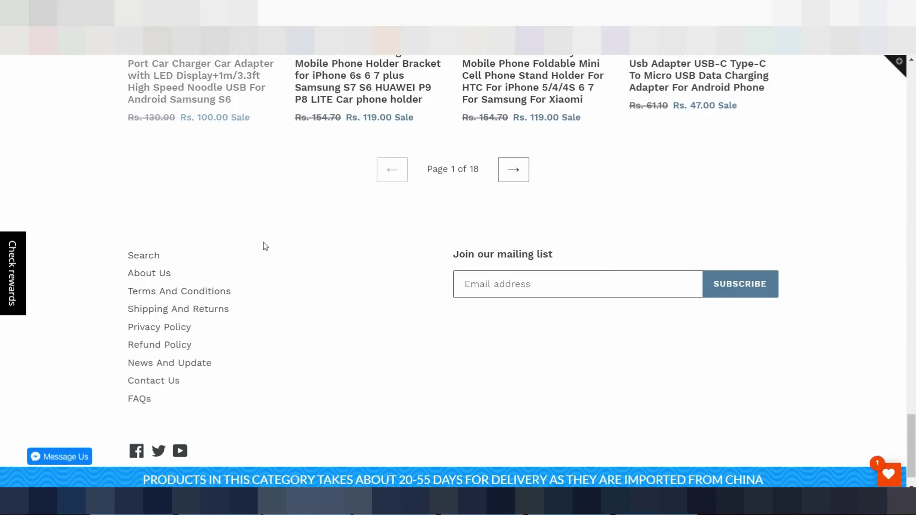
{"action": "scroll", "coordinate": [368, 292], "scroll_direction": "up", "scroll_amount": 10}
{"action": "scroll", "coordinate": [368, 293], "scroll_direction": "up", "scroll_amount": 15}
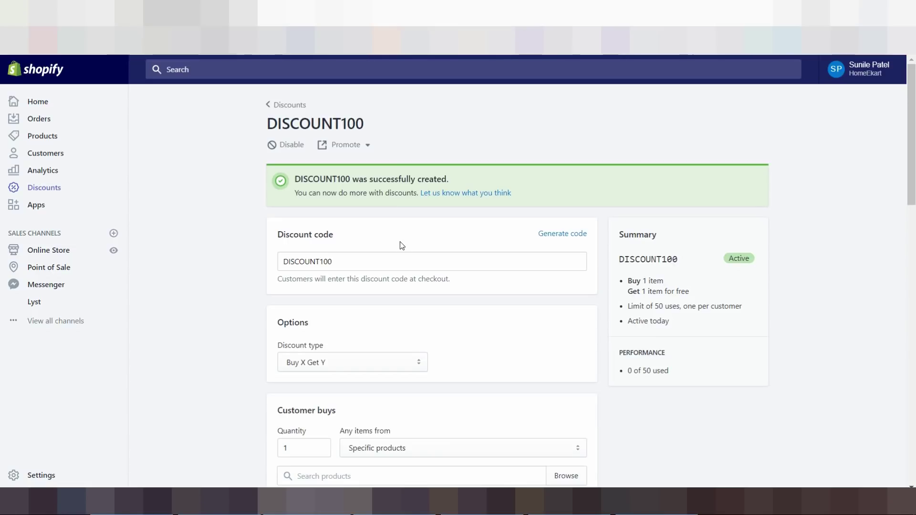
{"action": "scroll", "coordinate": [403, 245], "scroll_direction": "down", "scroll_amount": 6}
{"action": "scroll", "coordinate": [402, 245], "scroll_direction": "up", "scroll_amount": 6}
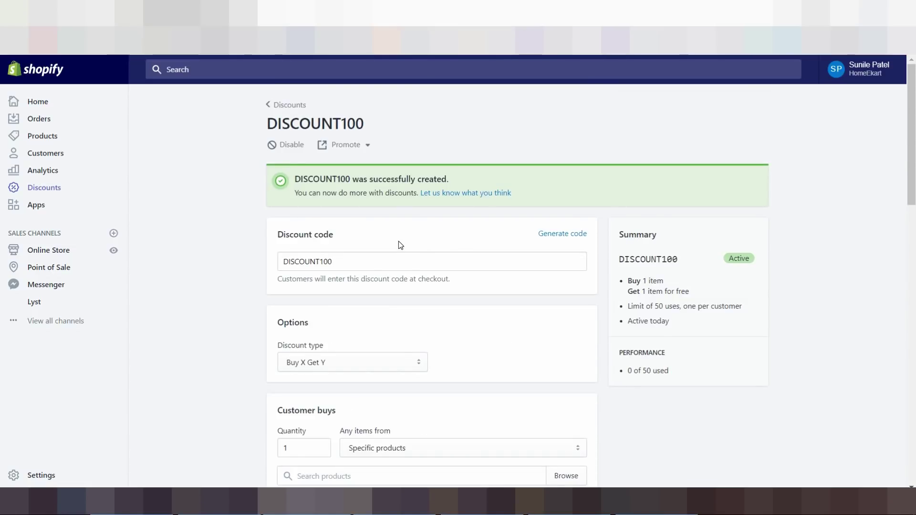